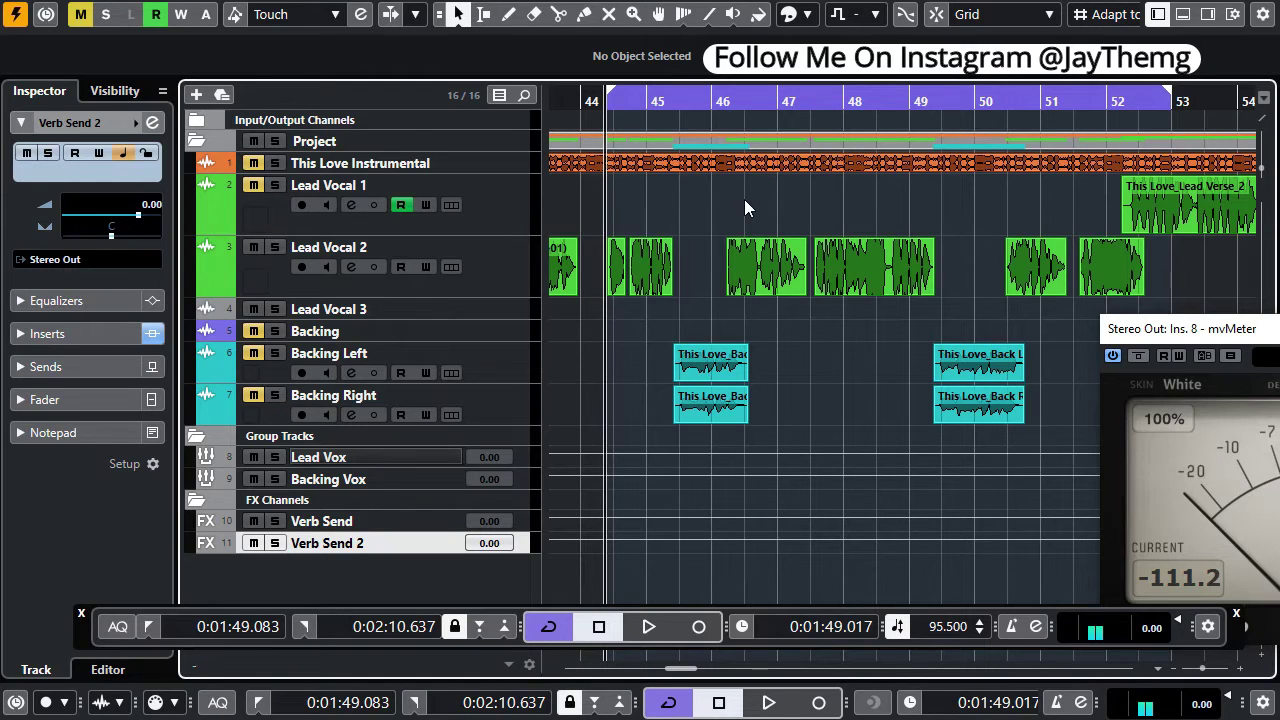
# Play through the looped vocal section, then stop playback
pyautogui.press('space')
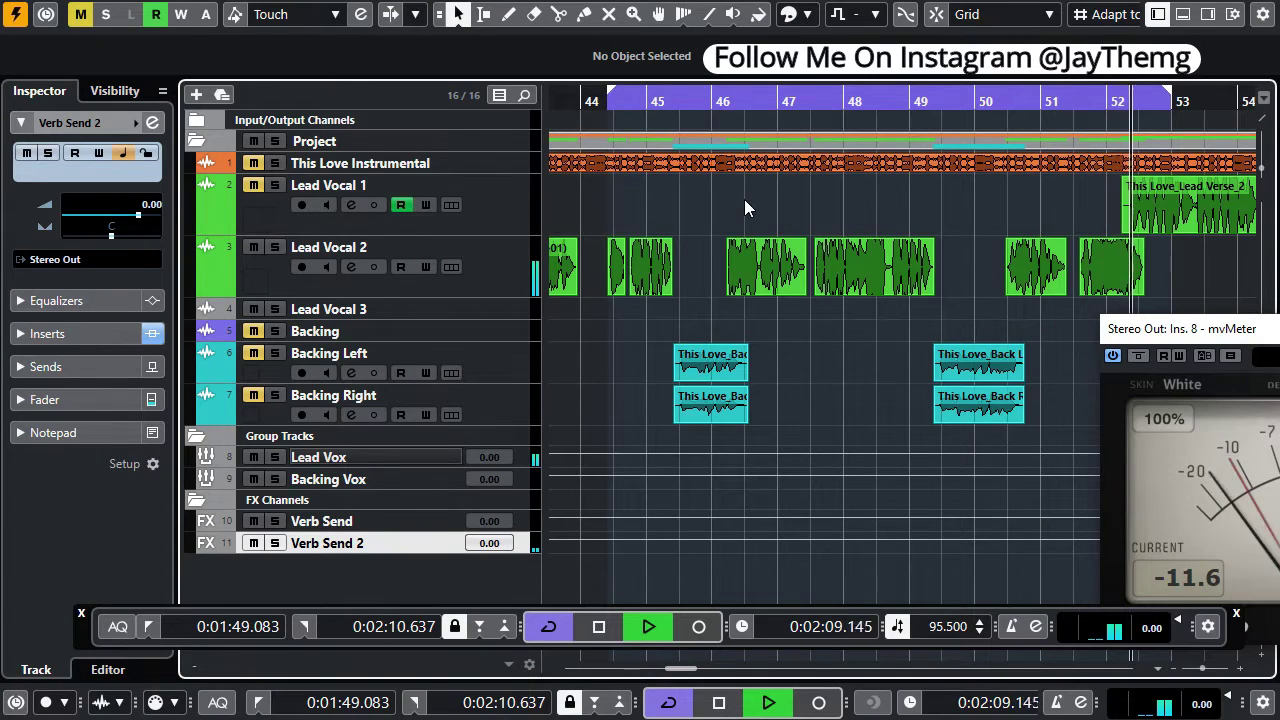
pyautogui.press('space')
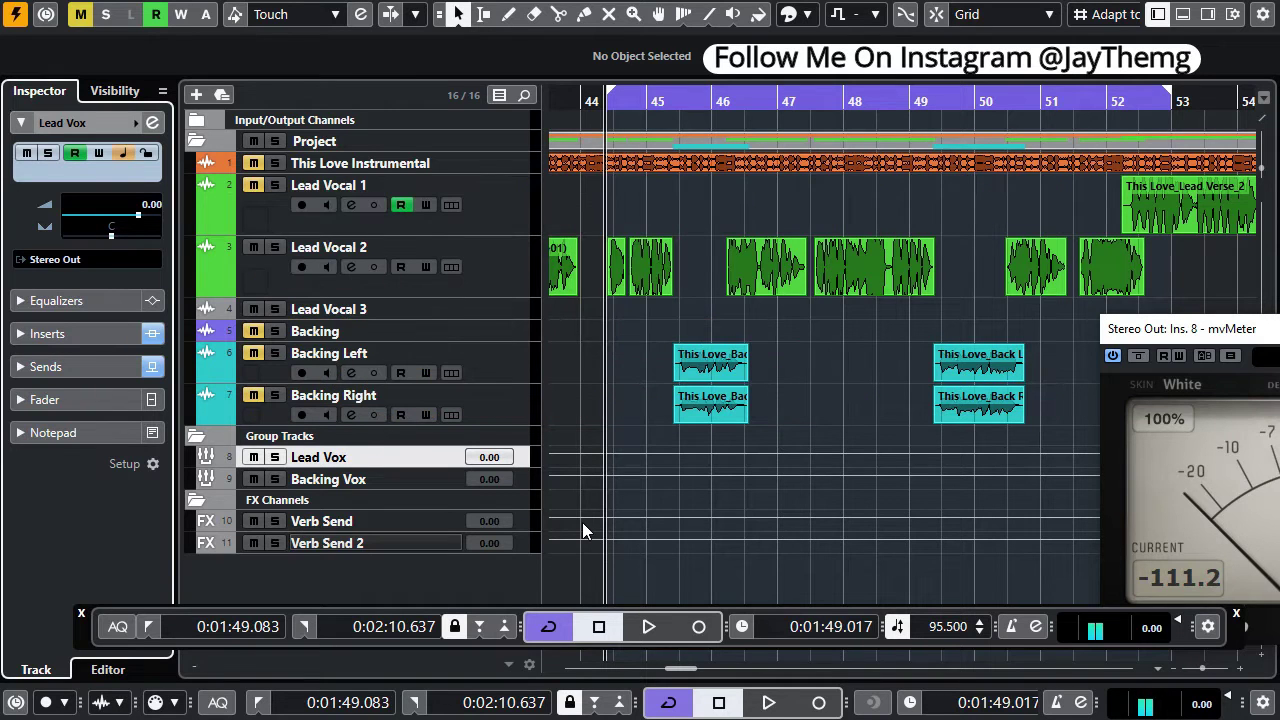
# Open the Lead Vox channel's MonoDelay insert and audition it briefly over the vocal loop
pyautogui.click(152, 122)
pyautogui.moveTo(400, 89); pyautogui.dragTo(366, 107)
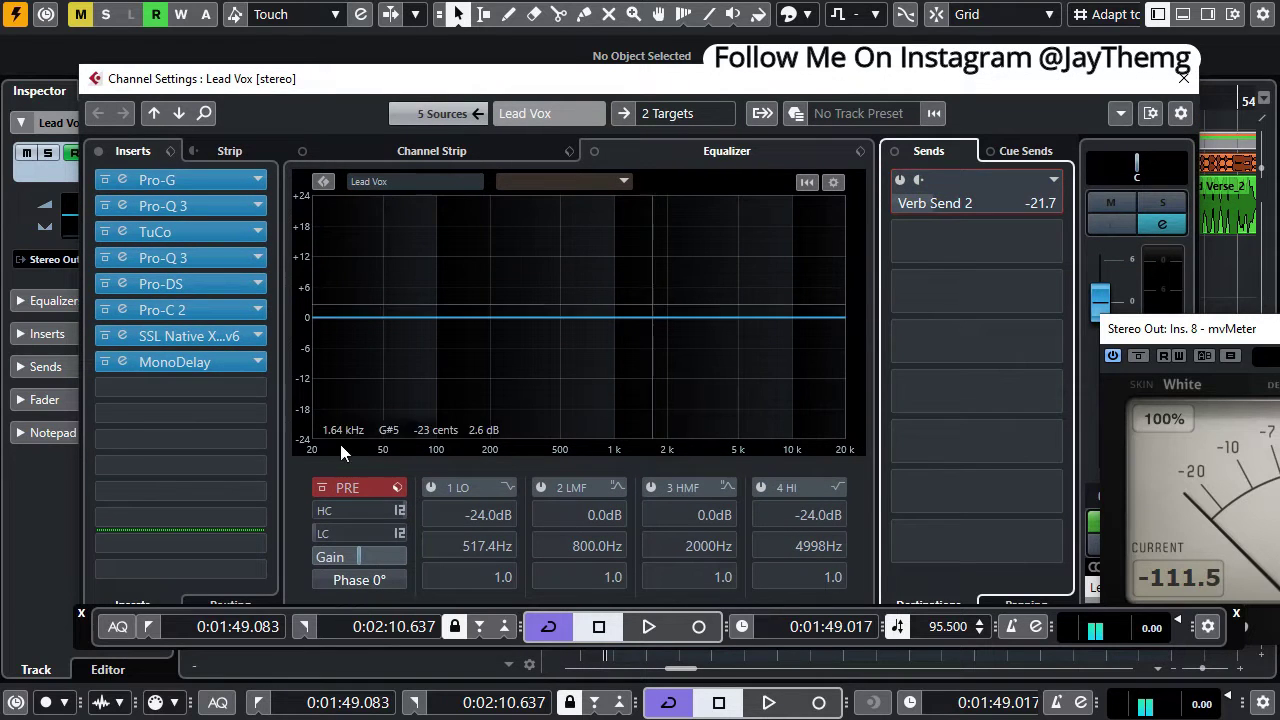
pyautogui.click(203, 362)
pyautogui.moveTo(752, 183); pyautogui.dragTo(599, 241)
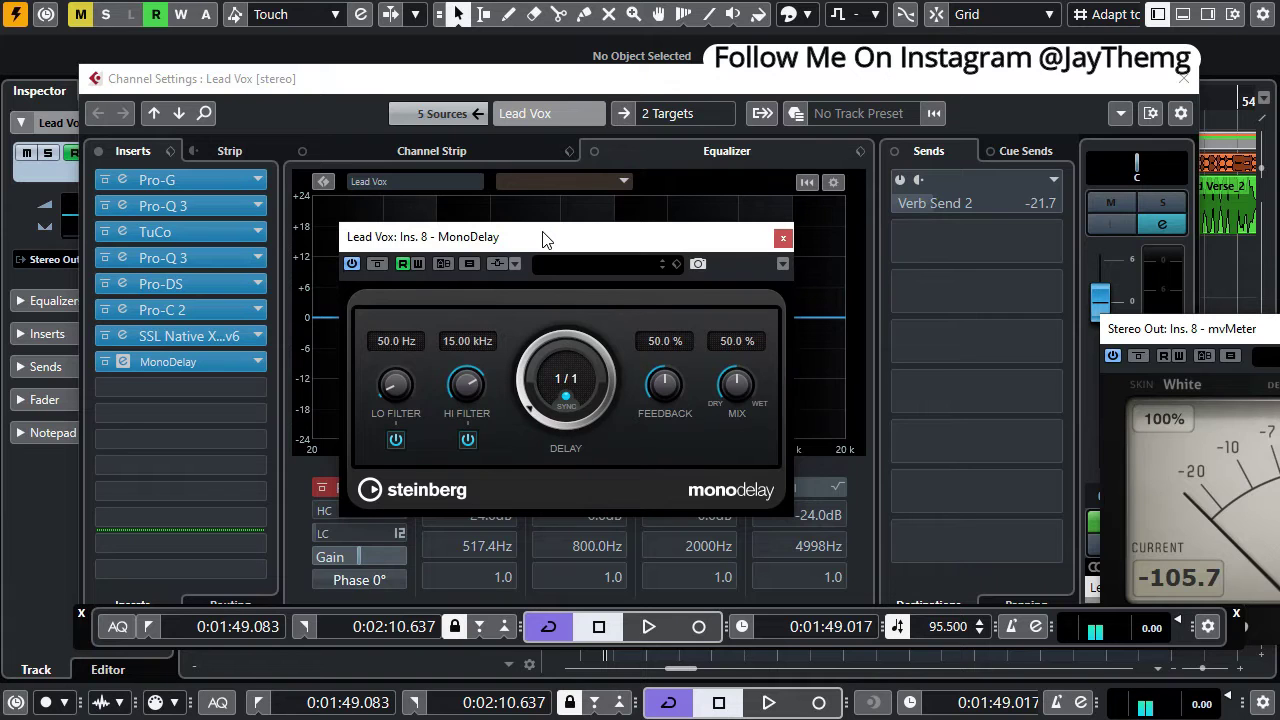
pyautogui.press('space')
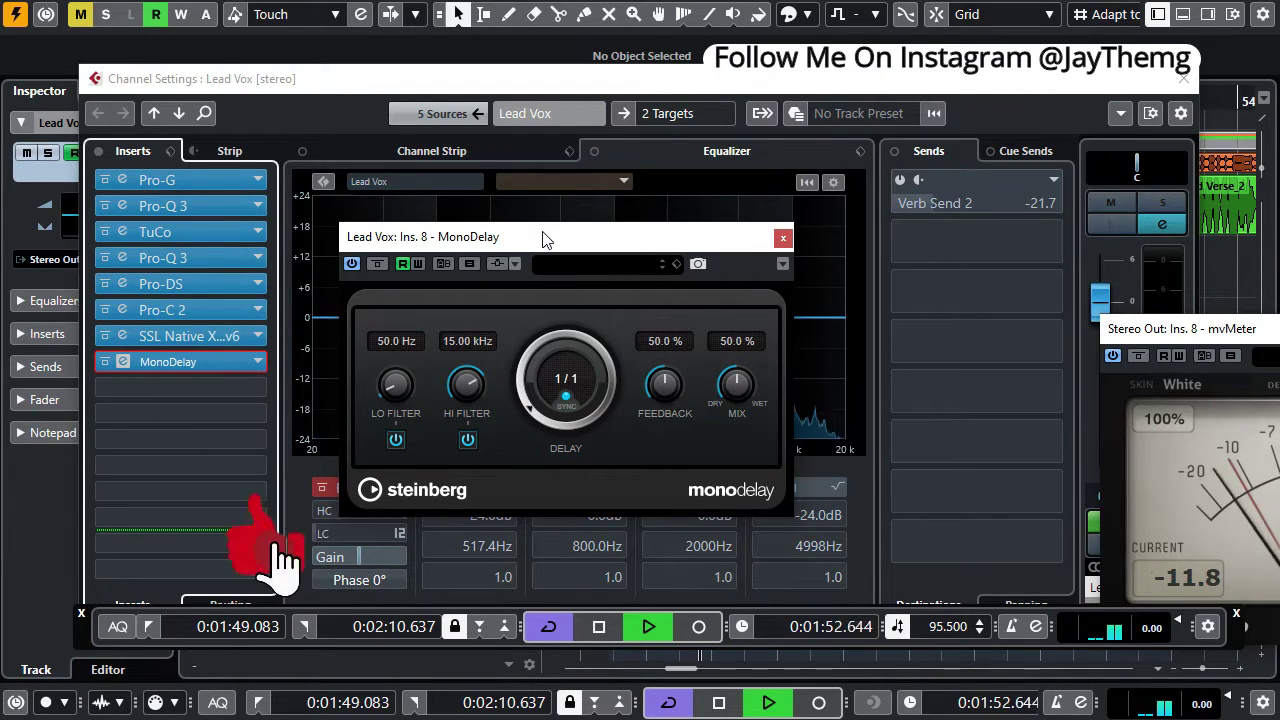
pyautogui.press('space')
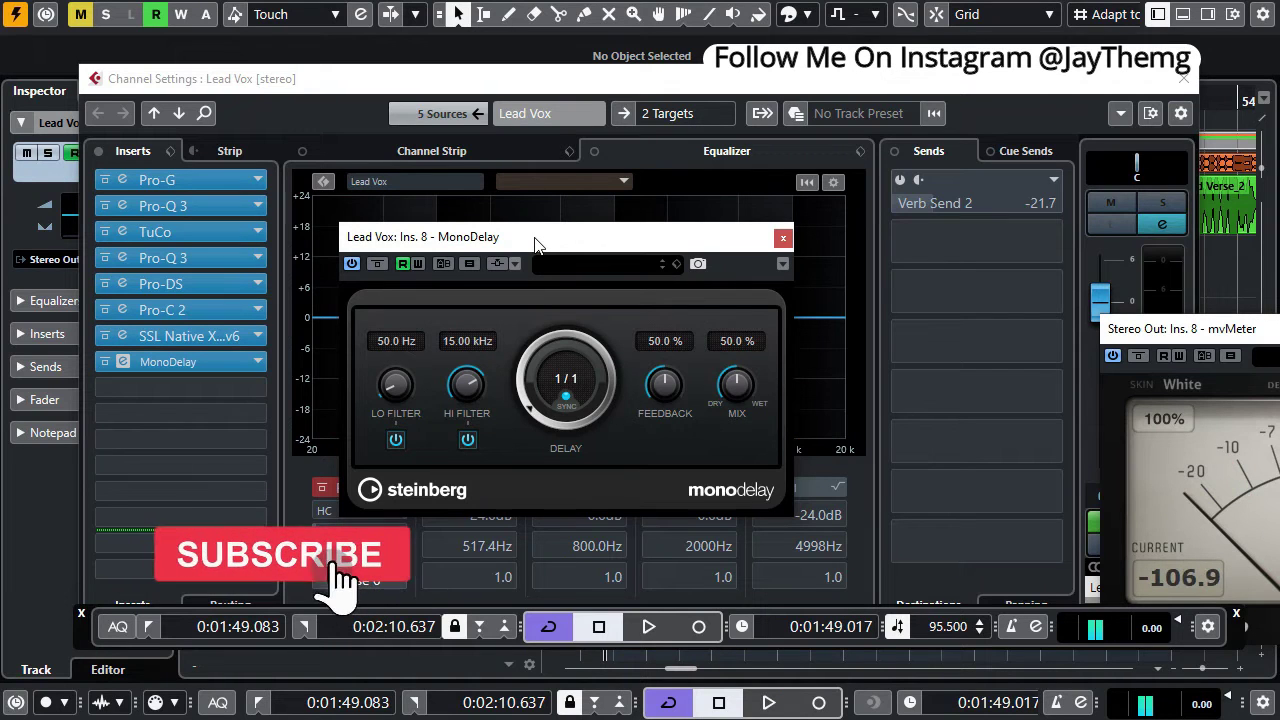
# Turn off tempo sync in MonoDelay so the delay time is set in milliseconds
pyautogui.moveTo(535, 245); pyautogui.dragTo(556, 173)
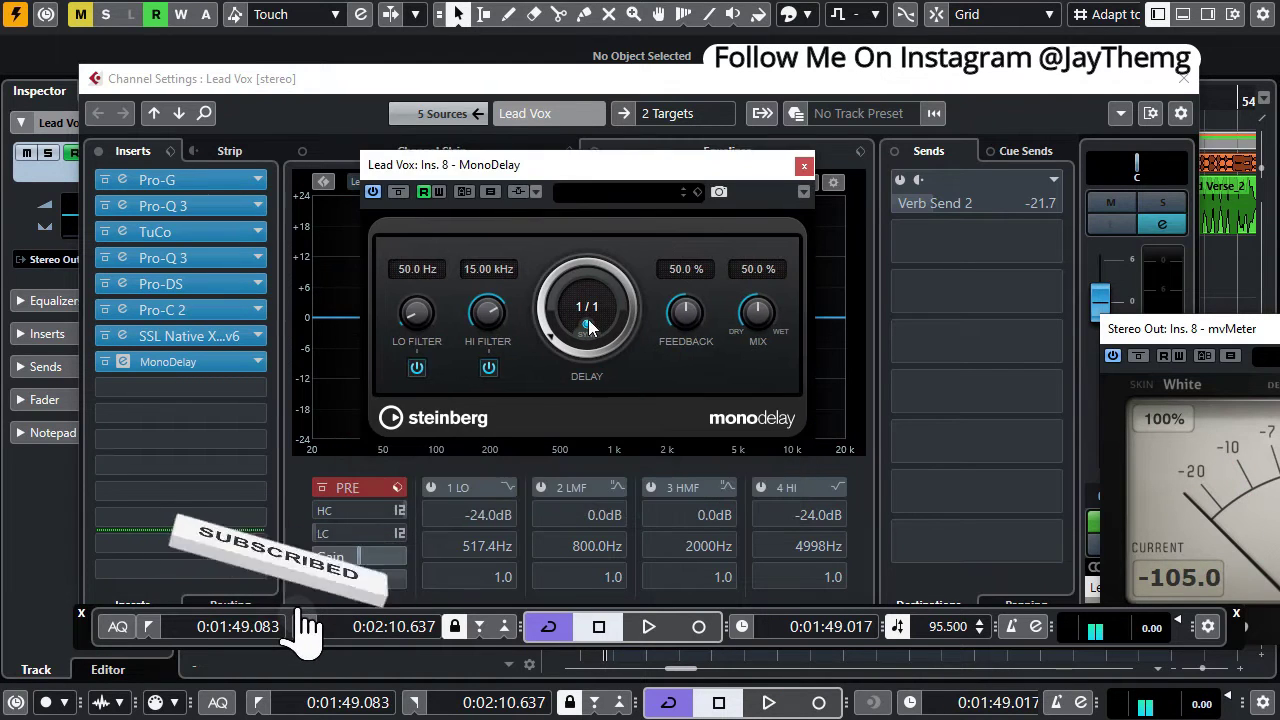
pyautogui.click(588, 331)
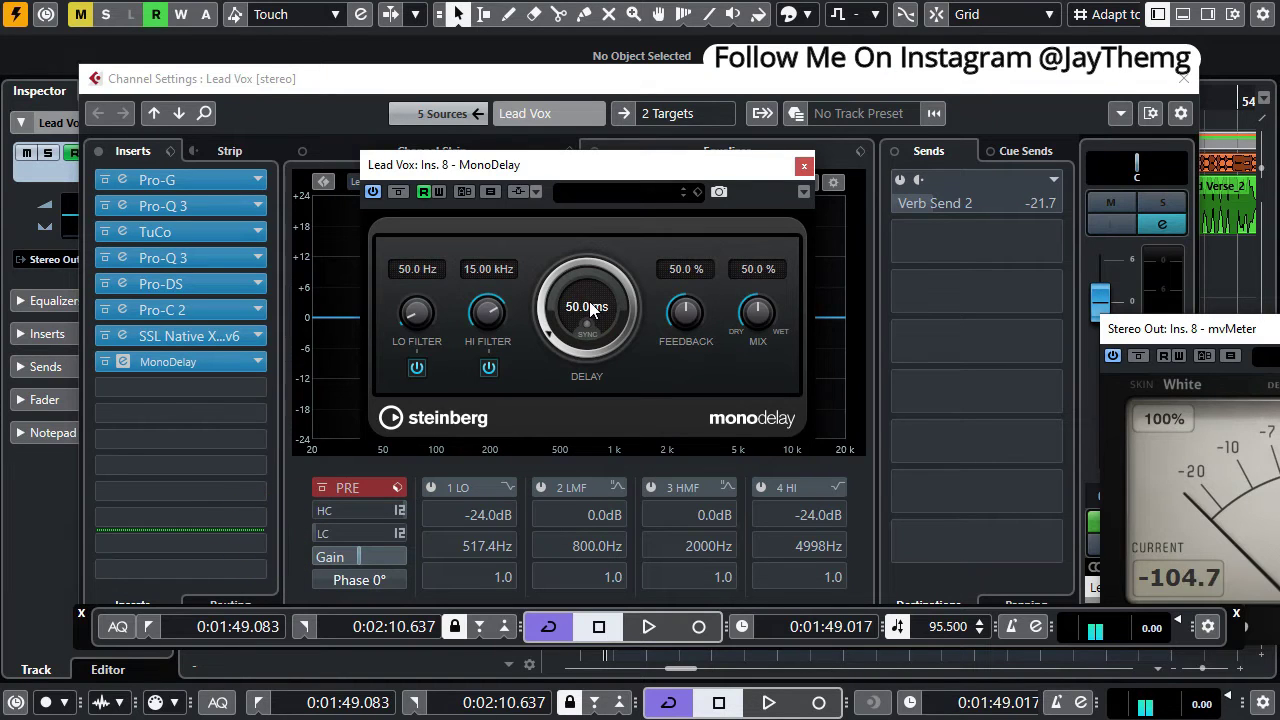
# Calculate the tempo-based delay time in Calculator by dividing 60000 by the project tempo of 95.5
pyautogui.moveTo(930, 640); pyautogui.dragTo(898, 611)
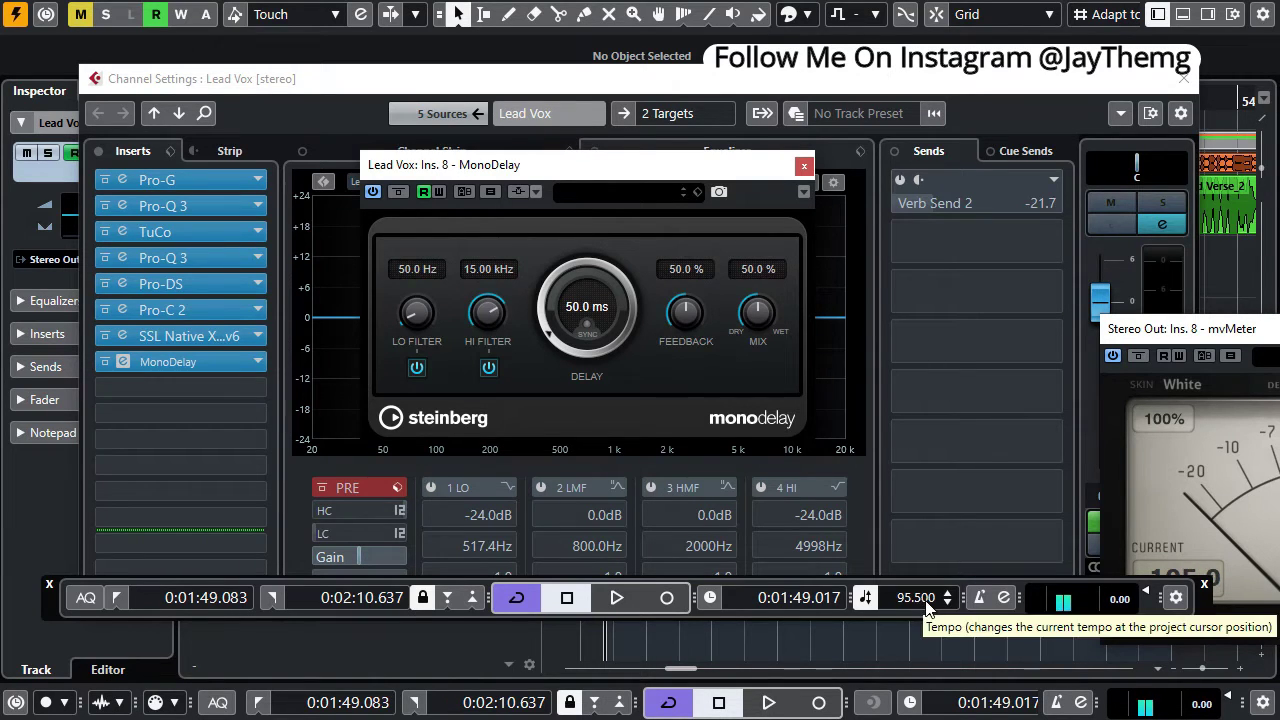
pyautogui.click(629, 718)
pyautogui.moveTo(805, 98); pyautogui.dragTo(802, 76)
pyautogui.click(853, 437)
pyautogui.click(778, 538)
pyautogui.doubleClick(778, 538)
pyautogui.click(778, 538)
pyautogui.click(933, 337)
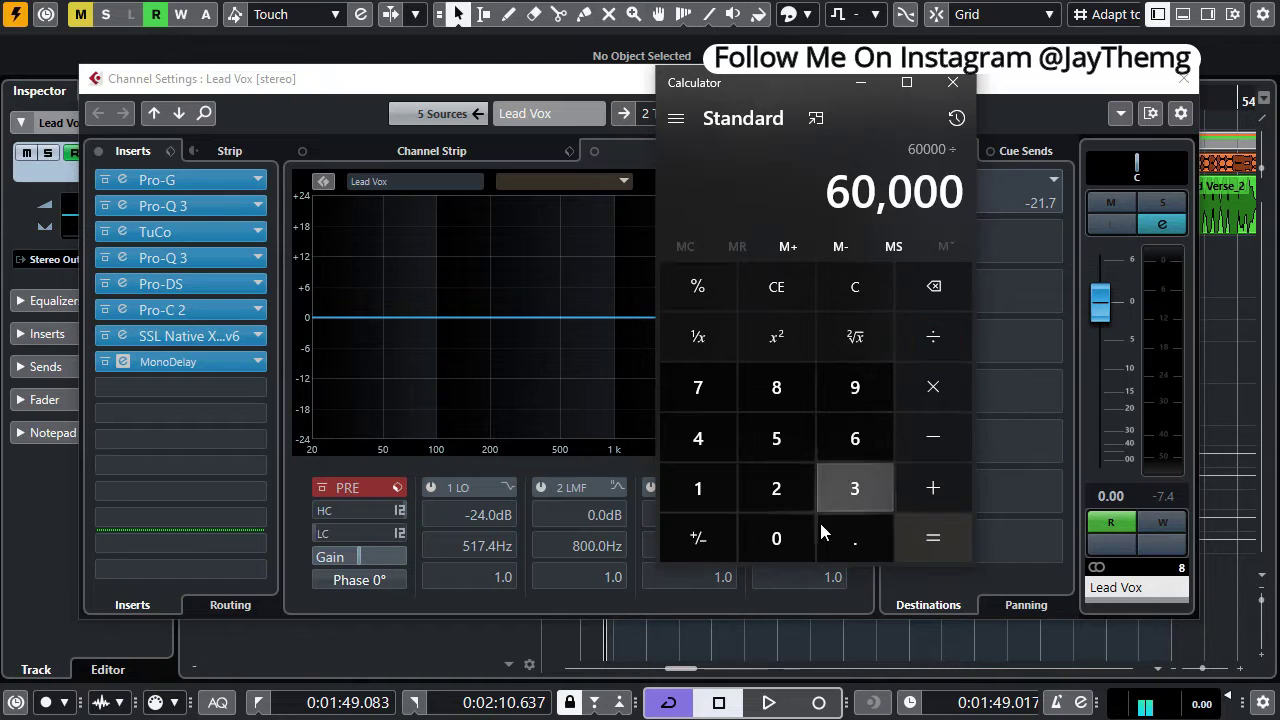
pyautogui.click(854, 387)
pyautogui.click(776, 437)
pyautogui.click(855, 538)
pyautogui.click(776, 437)
pyautogui.click(922, 535)
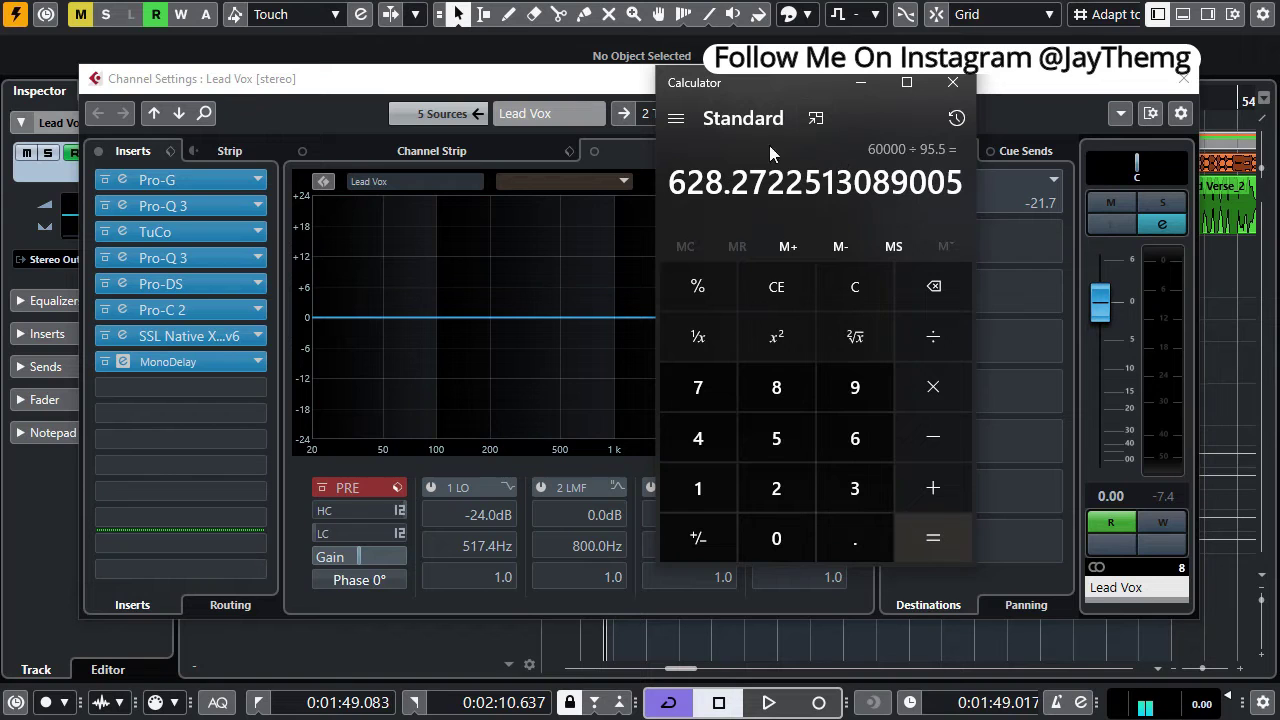
# Return to Cubase, set MonoDelay's delay time to 628 ms and audition it over the vocal loop
pyautogui.click(560, 98)
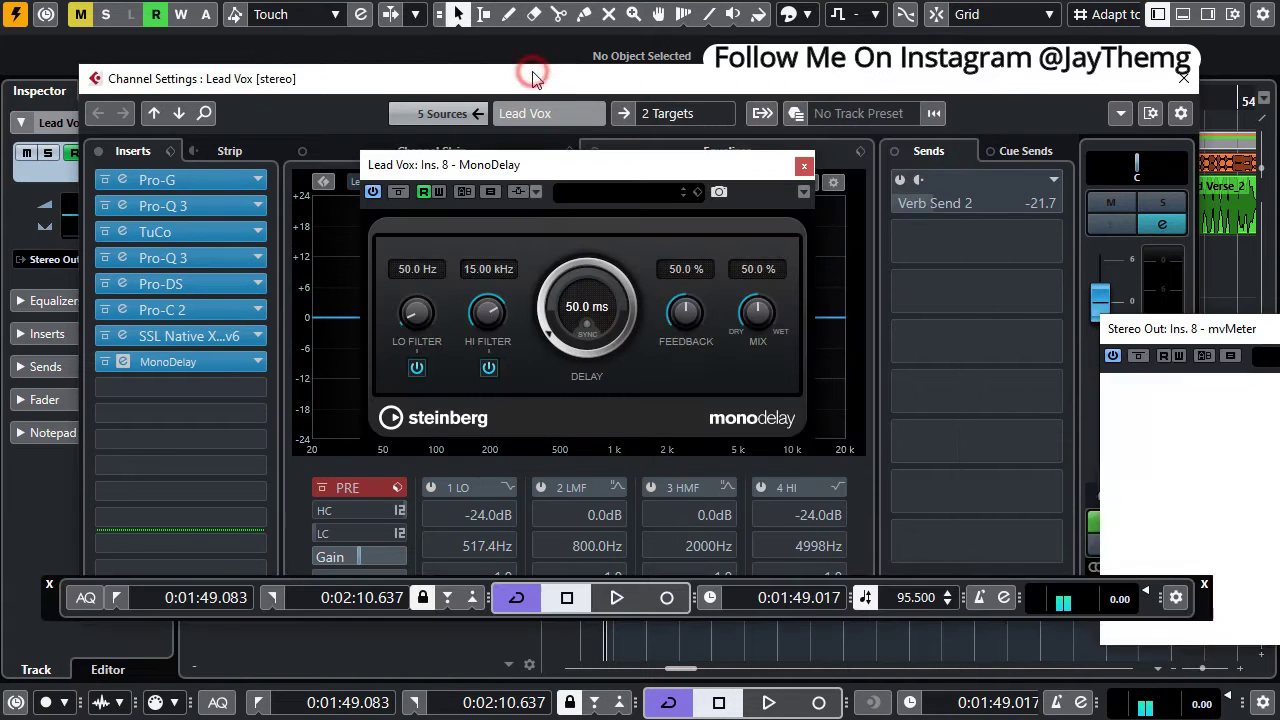
pyautogui.click(586, 308)
pyautogui.write('628')
pyautogui.press('Return')
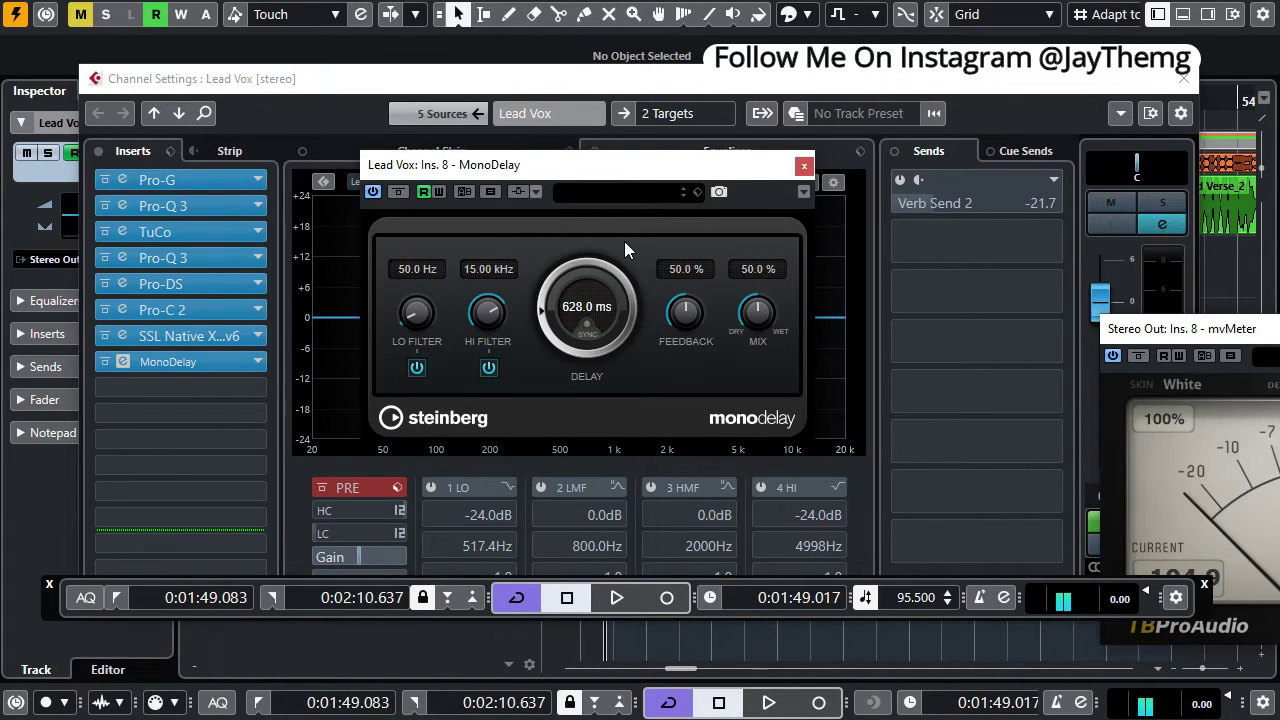
pyautogui.press('space')
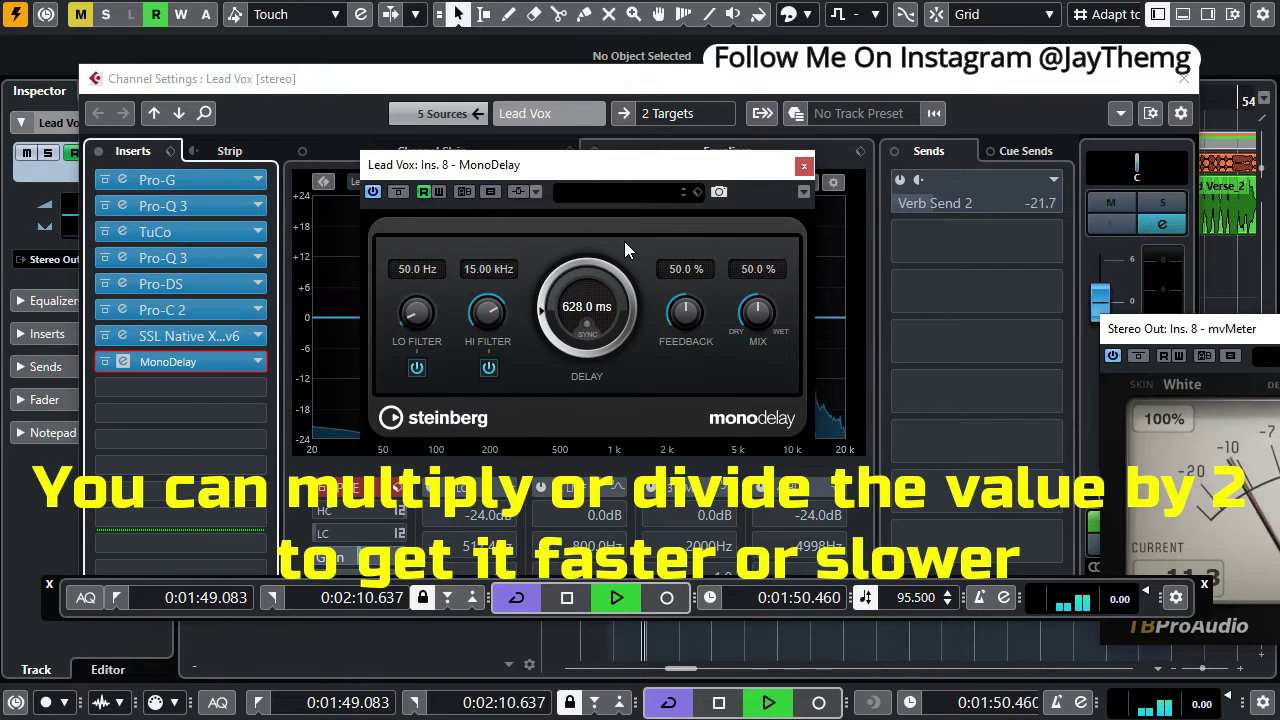
pyautogui.press('space')
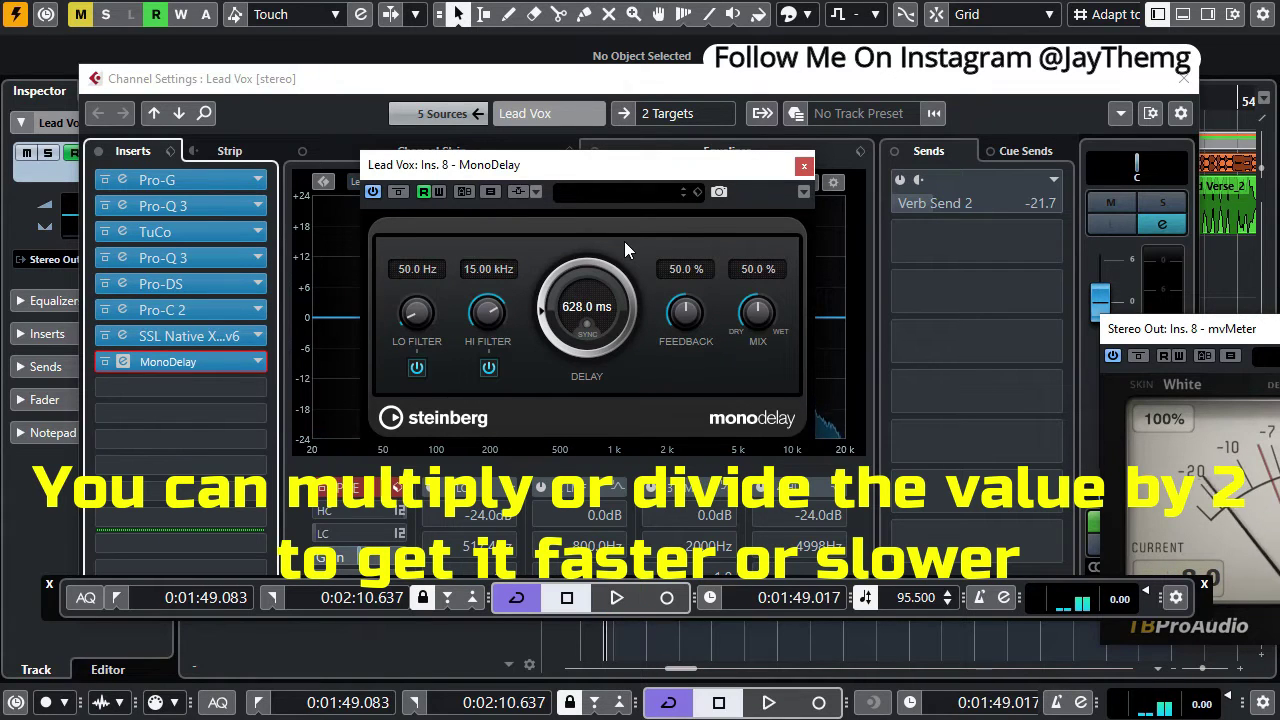
# Lower MonoDelay's mix to 8 % and its feedback to 13 %
pyautogui.moveTo(549, 172); pyautogui.dragTo(521, 189)
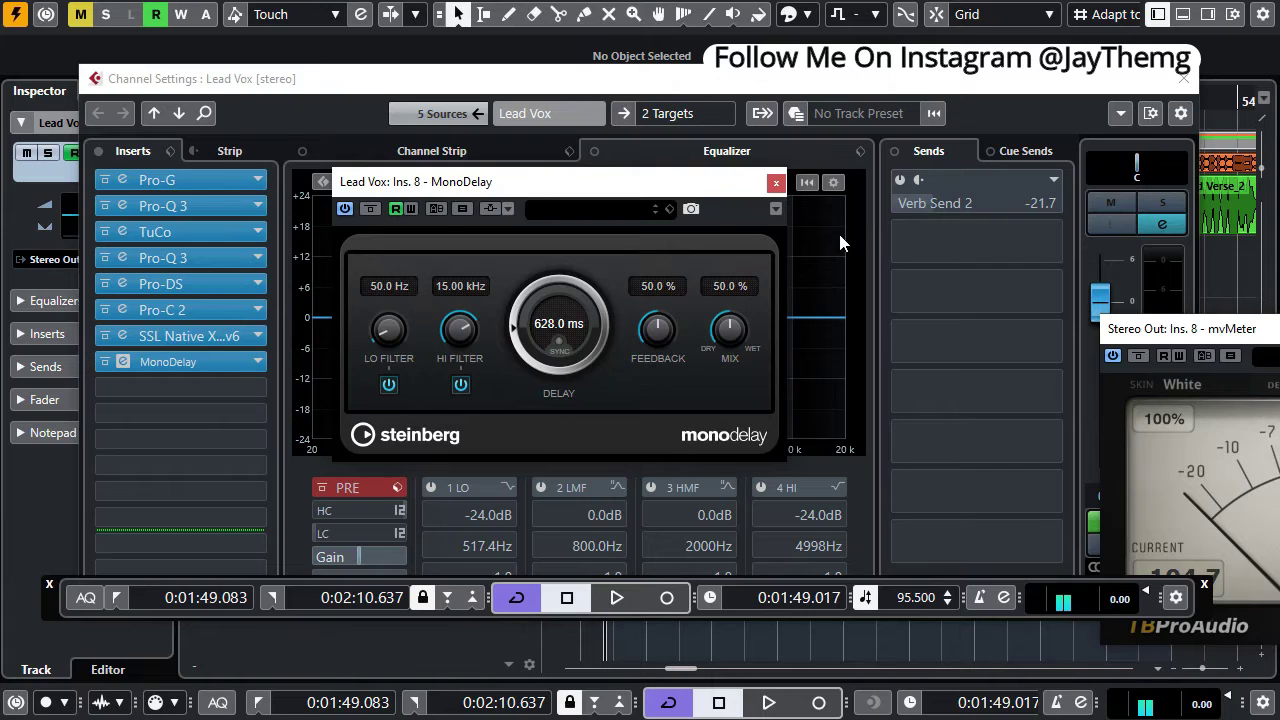
pyautogui.moveTo(720, 387); pyautogui.dragTo(726, 408)
pyautogui.moveTo(657, 328); pyautogui.dragTo(657, 402)
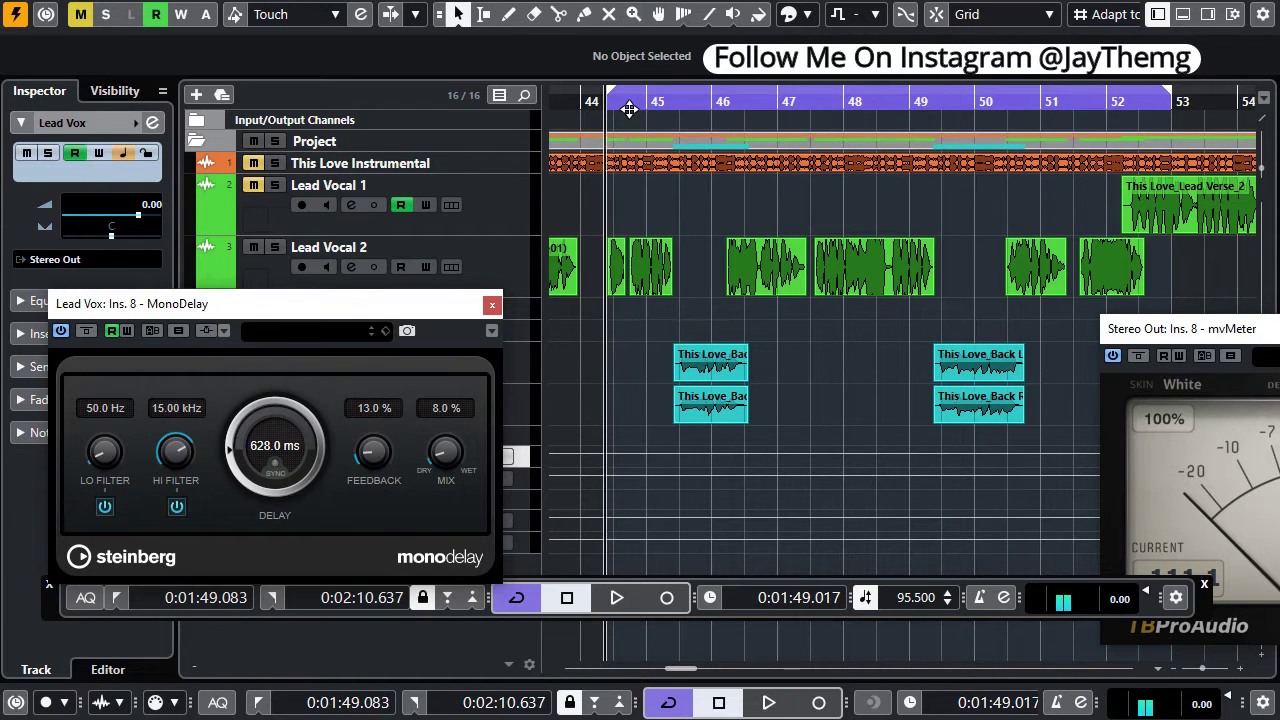
# Audition the vocal loop with the adjusted delay mix and feedback, and close the MonoDelay window
pyautogui.press('space')
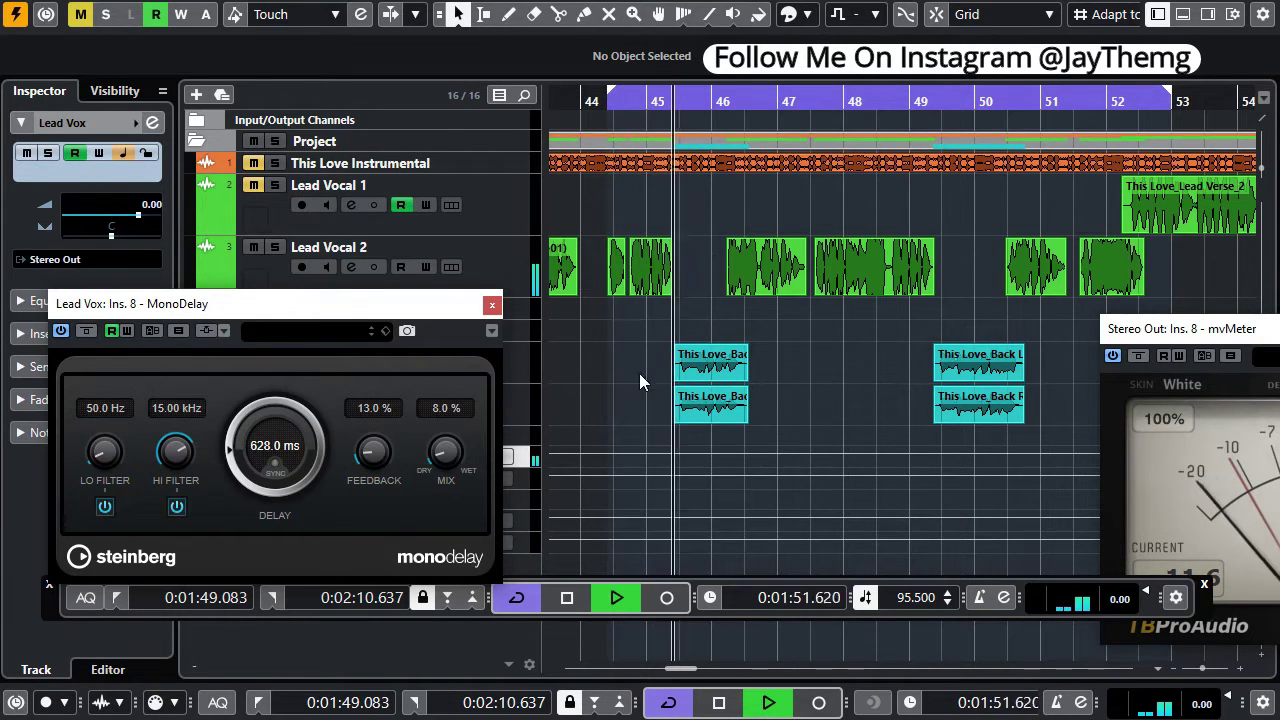
pyautogui.press('space')
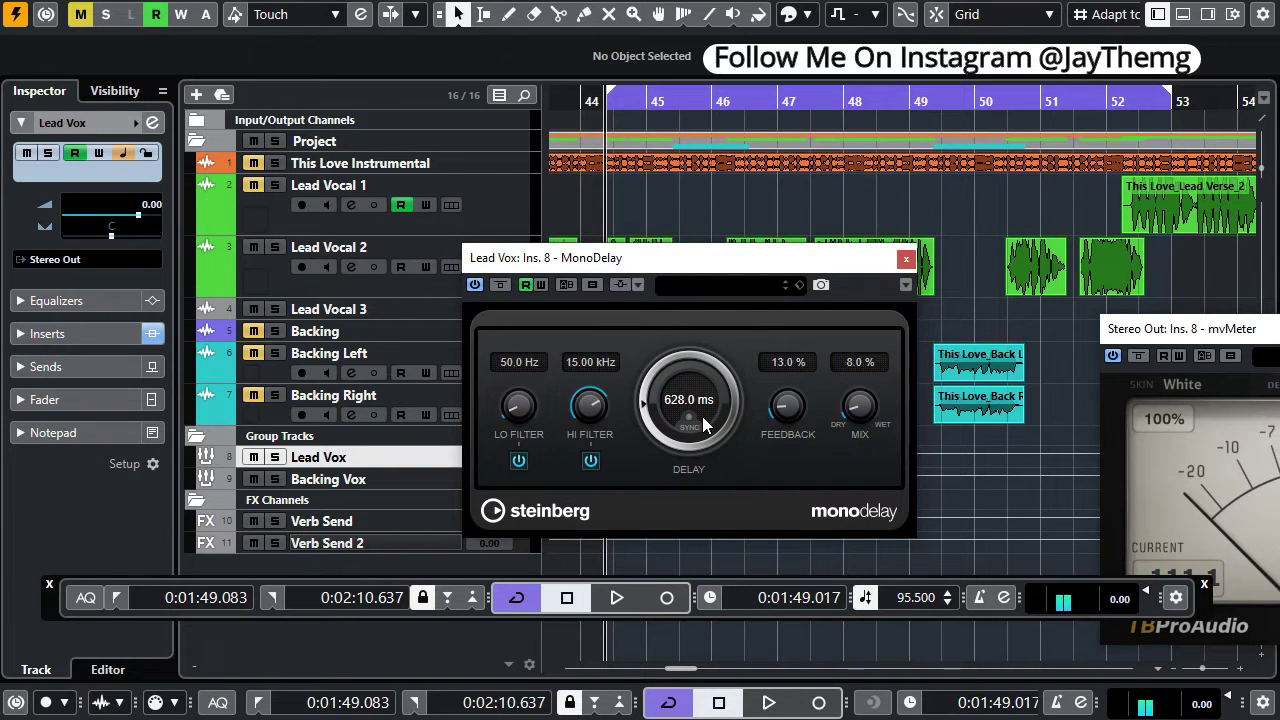
pyautogui.click(906, 259)
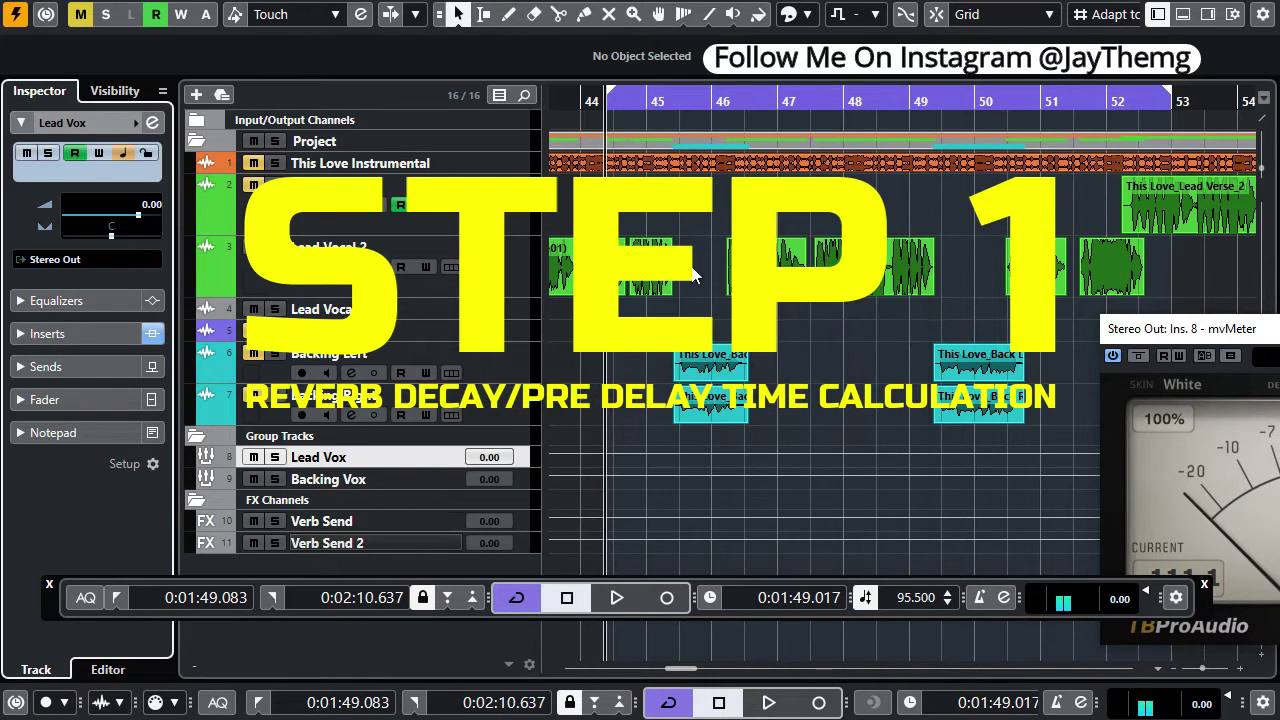
# Reactivate the Lead Vox channel's send to Verb Send 2 and close the channel settings
pyautogui.click(152, 122)
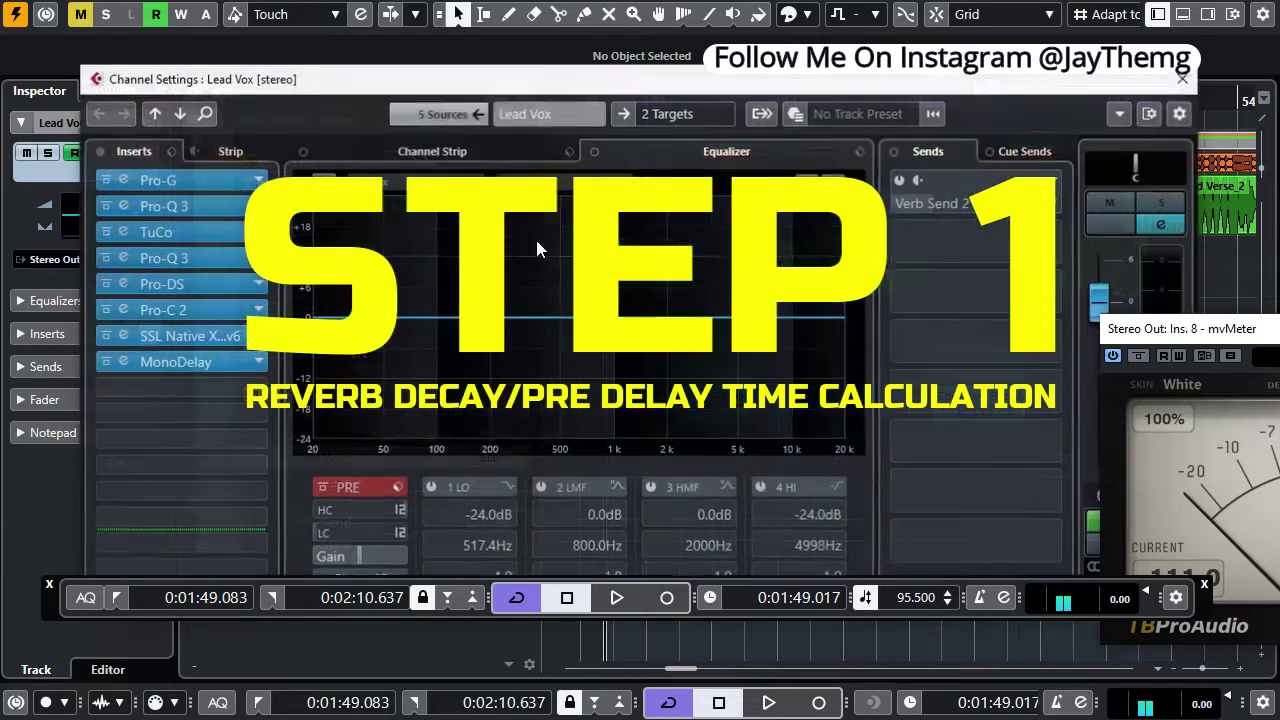
pyautogui.click(899, 180)
pyautogui.click(1182, 79)
# Open the ValhallaVintageVerb insert on the Verb Send 2 channel and move its window clear of the transport
pyautogui.click(156, 123)
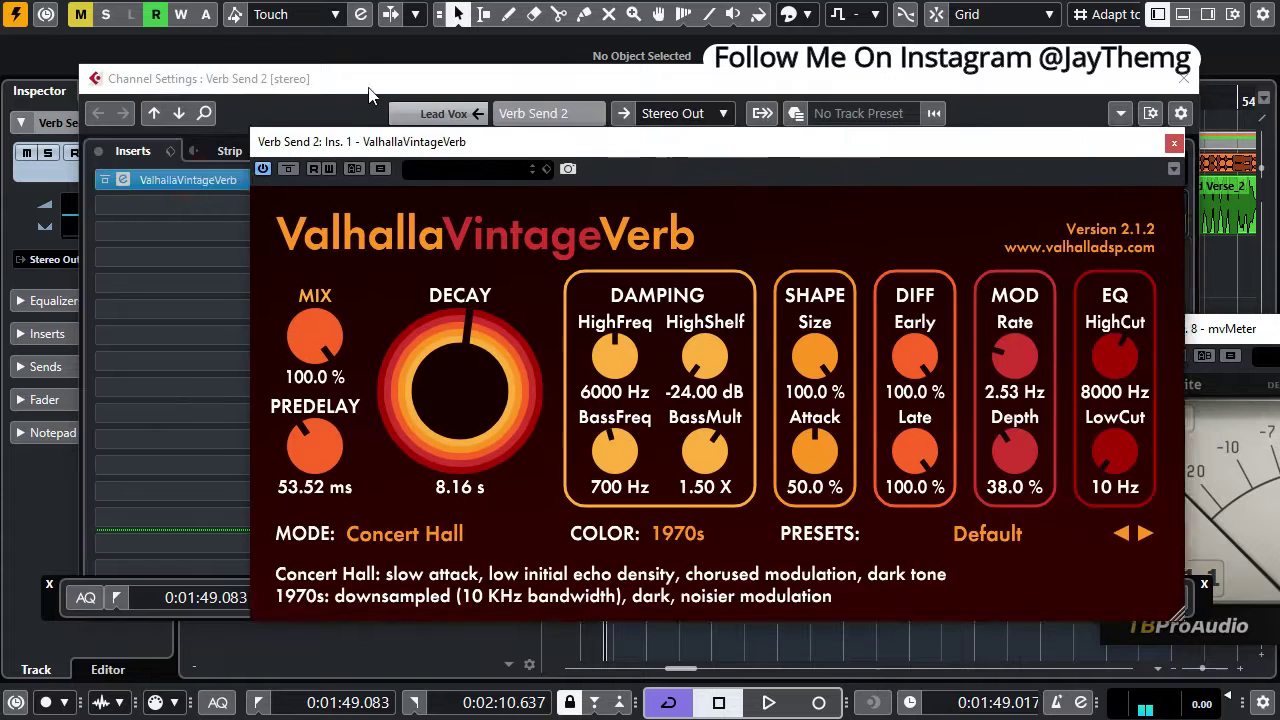
pyautogui.click(197, 180)
pyautogui.moveTo(475, 126); pyautogui.dragTo(381, 120)
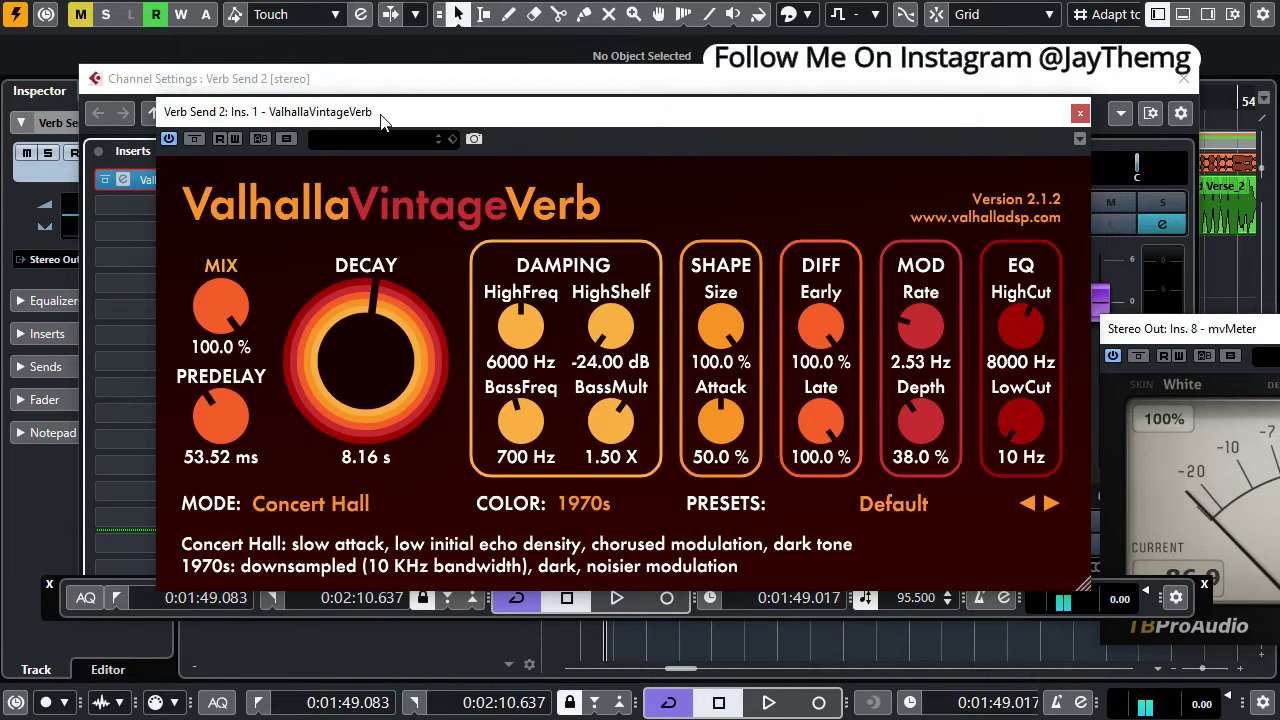
pyautogui.moveTo(378, 115); pyautogui.dragTo(431, 74)
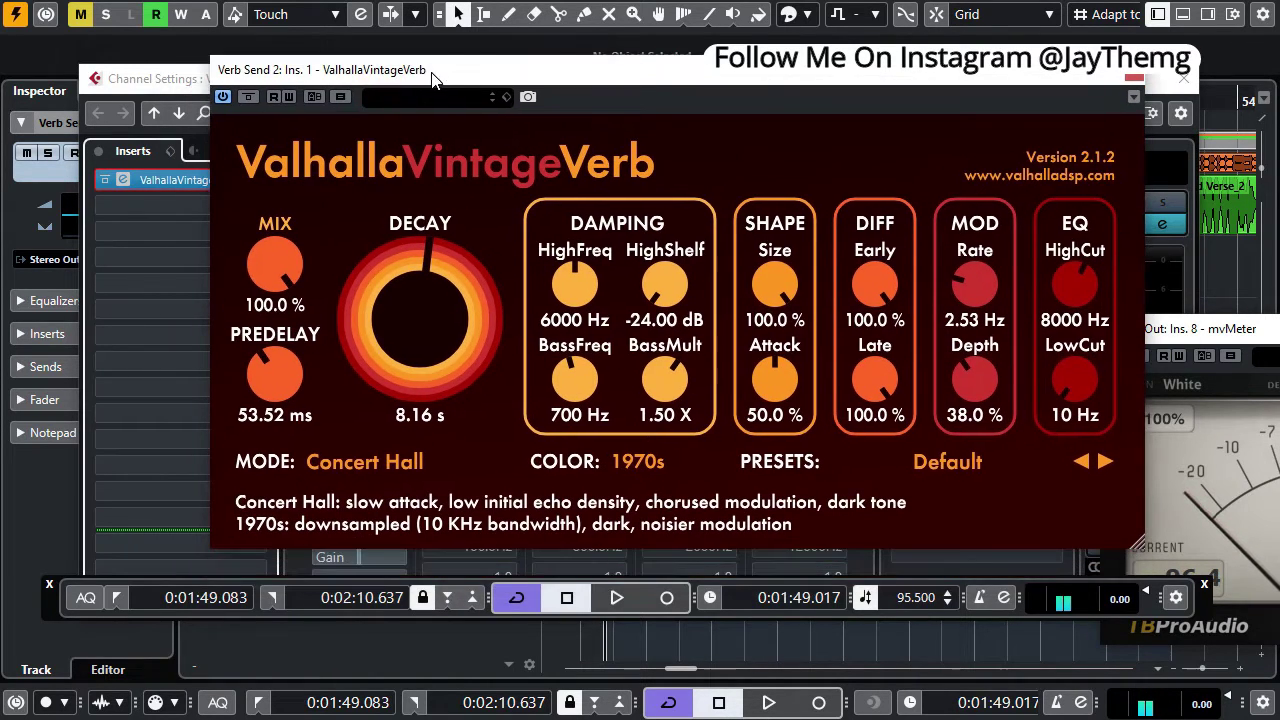
# Switch to Calculator and multiply the 60000 ÷ 95.5 result by 2 to get a reverb decay time
pyautogui.click(650, 717)
pyautogui.moveTo(778, 78); pyautogui.dragTo(782, 145)
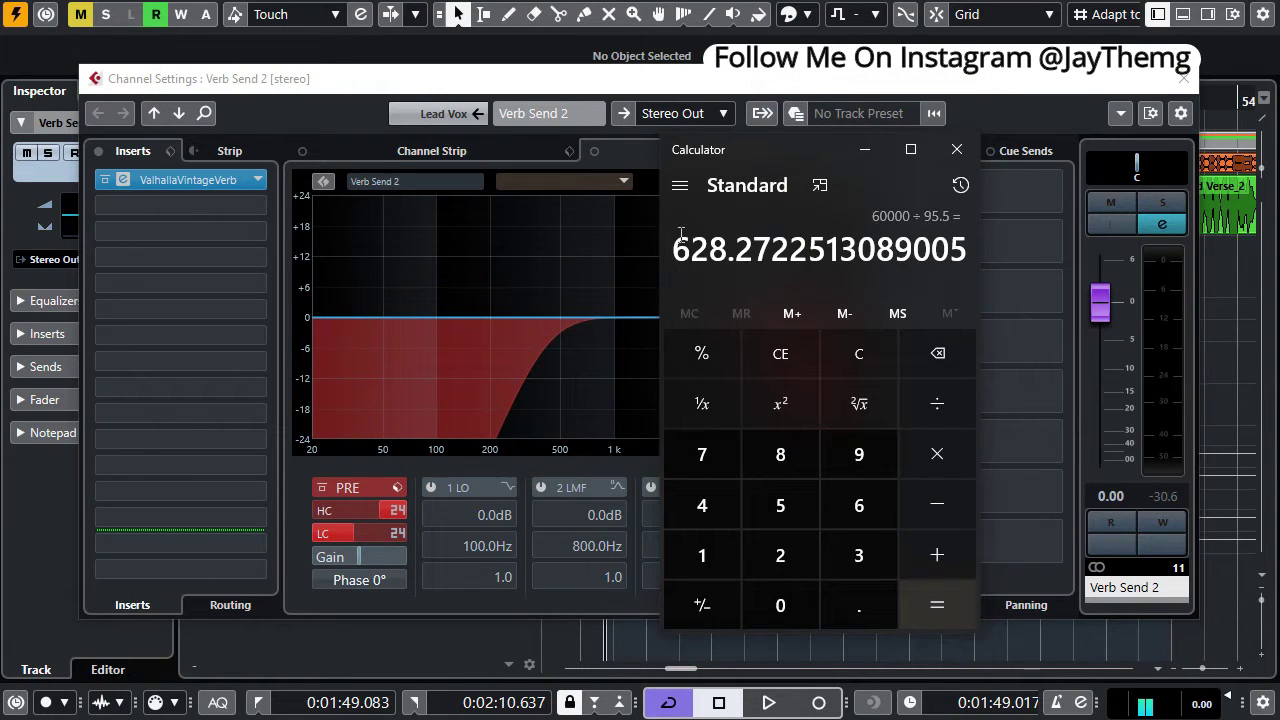
pyautogui.click(195, 182)
pyautogui.click(212, 181)
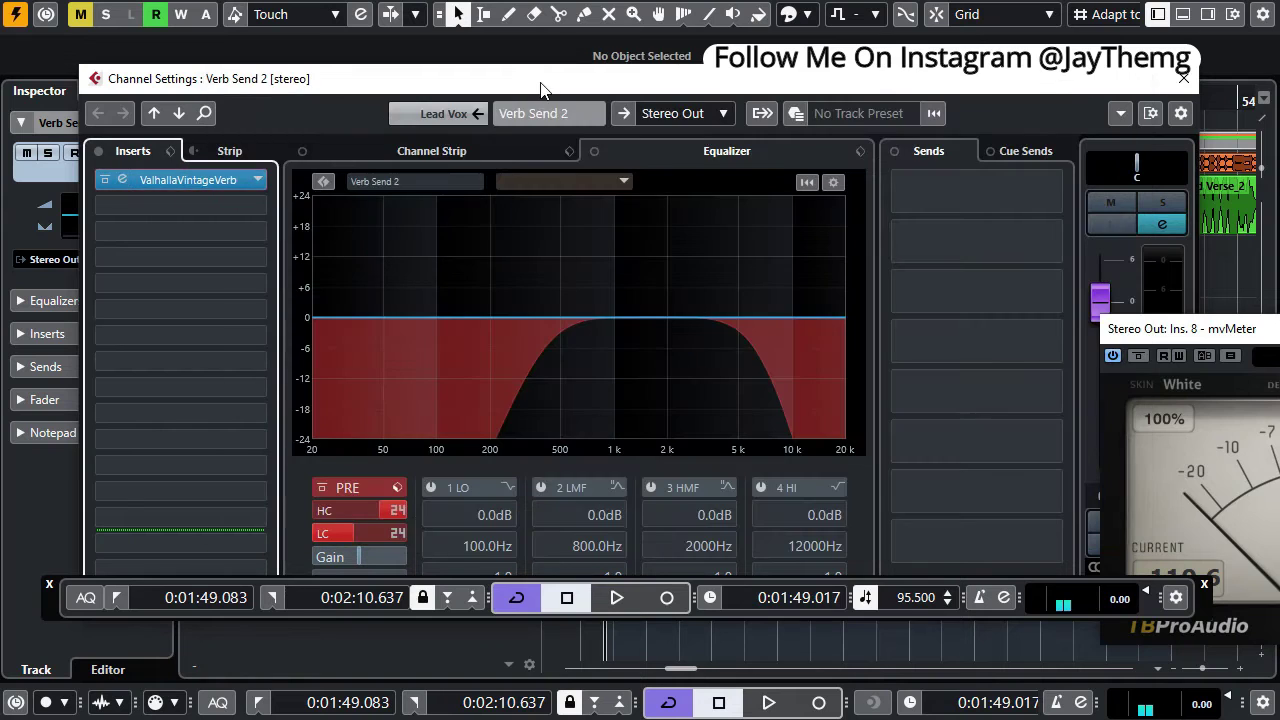
pyautogui.click(200, 180)
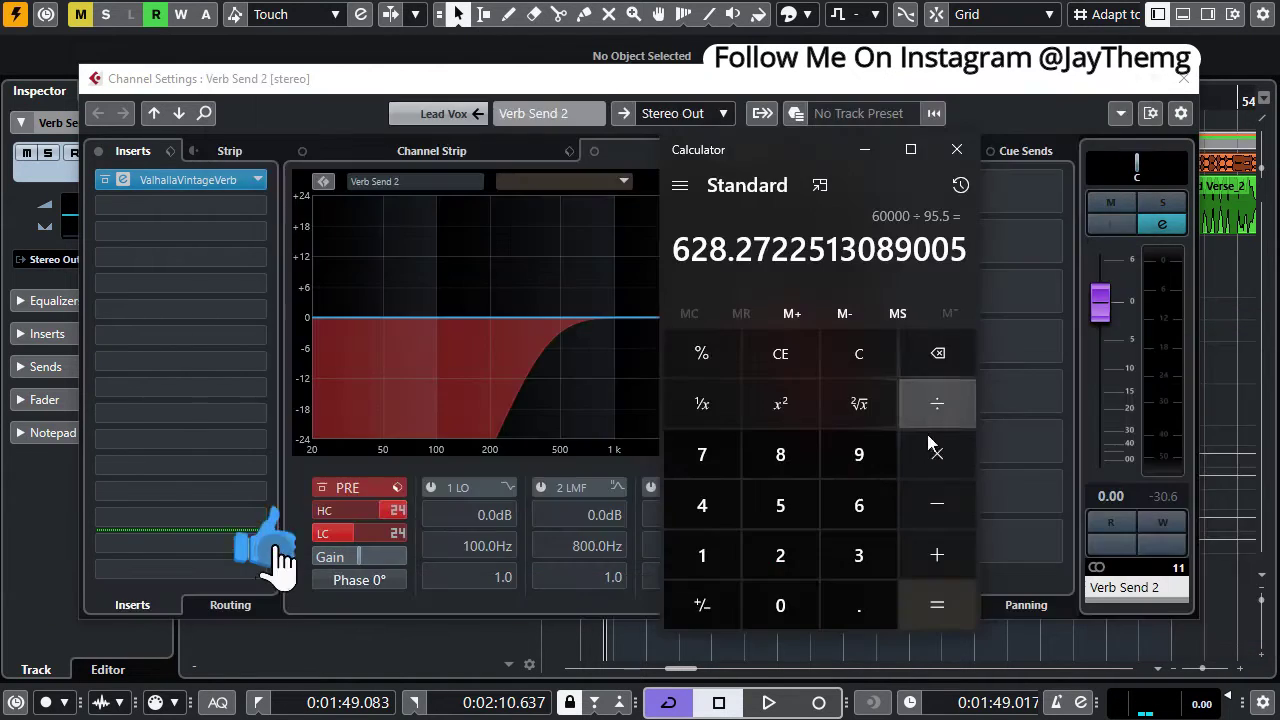
pyautogui.click(937, 453)
pyautogui.click(782, 552)
pyautogui.click(935, 602)
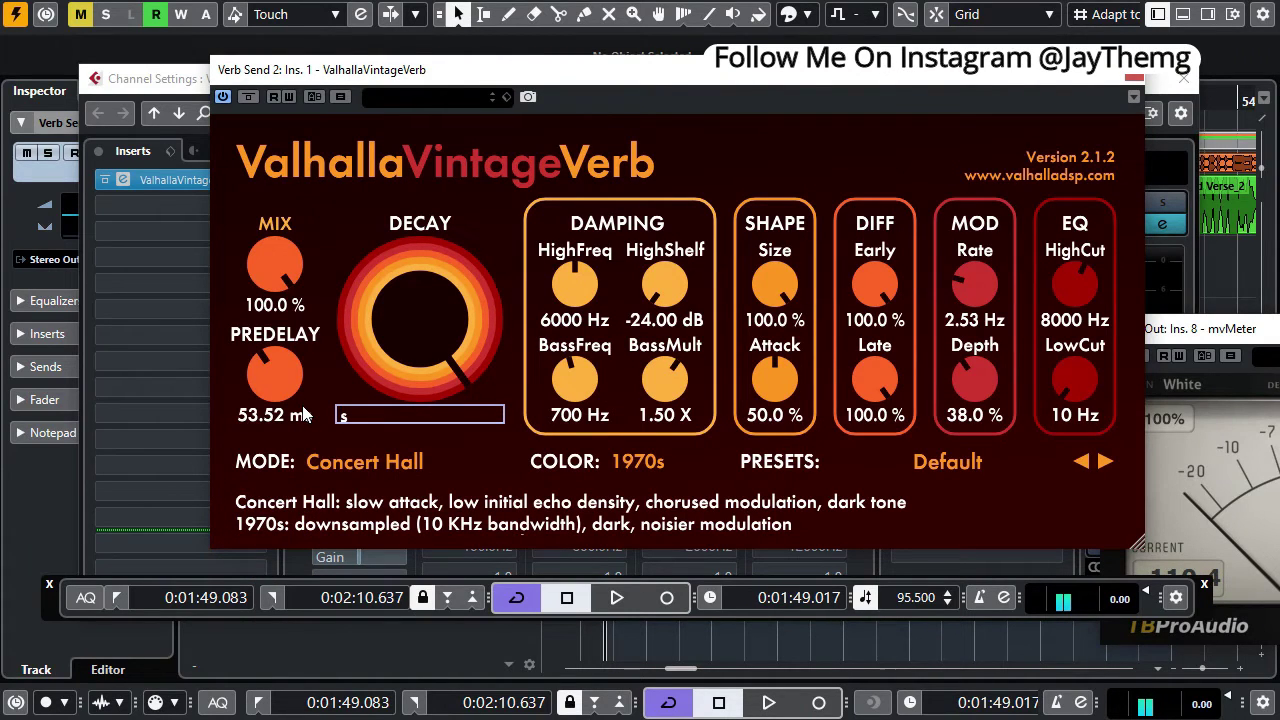
# Set the ValhallaVintageVerb decay to 1.56 s and audition the vocal loop
pyautogui.press('Return')
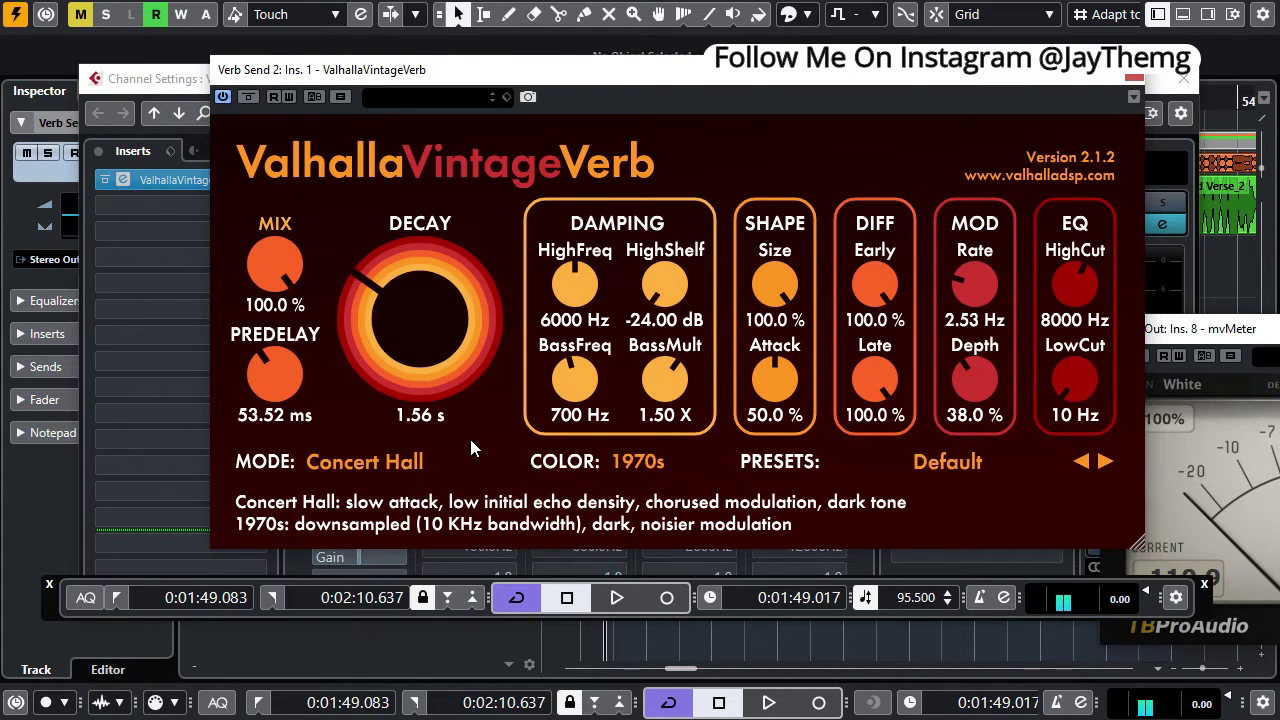
pyautogui.press('space')
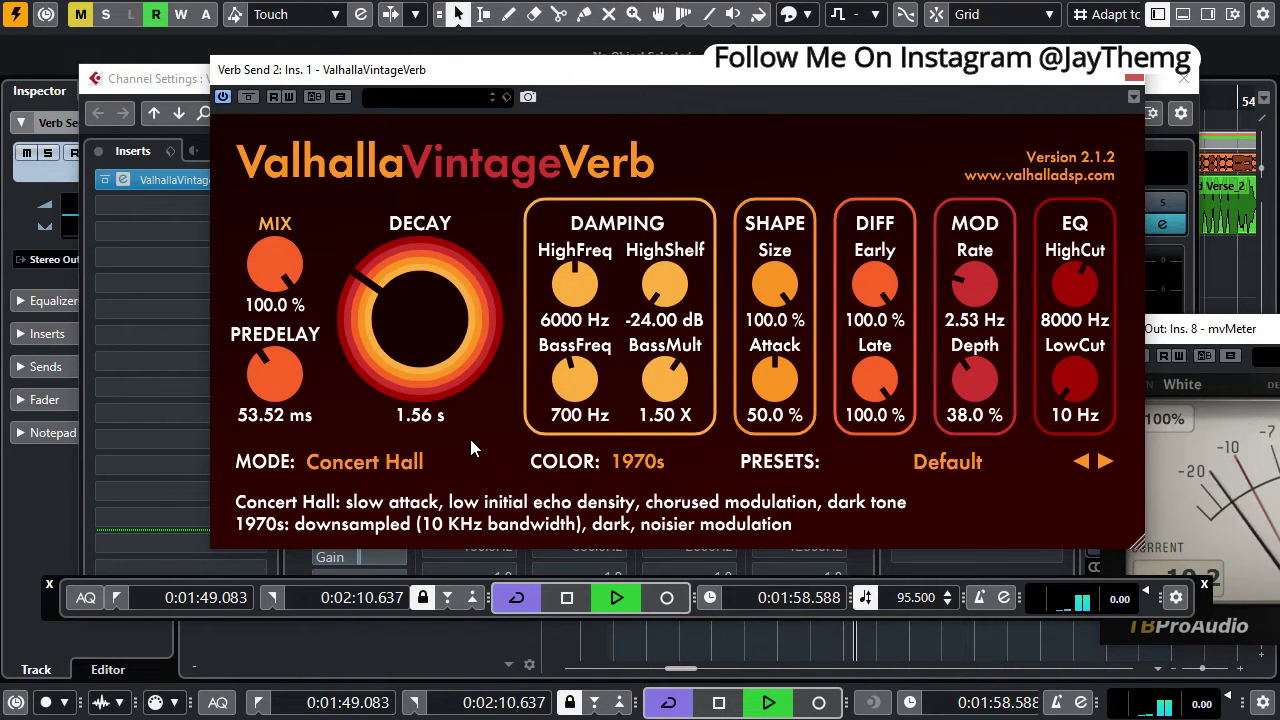
pyautogui.press('space')
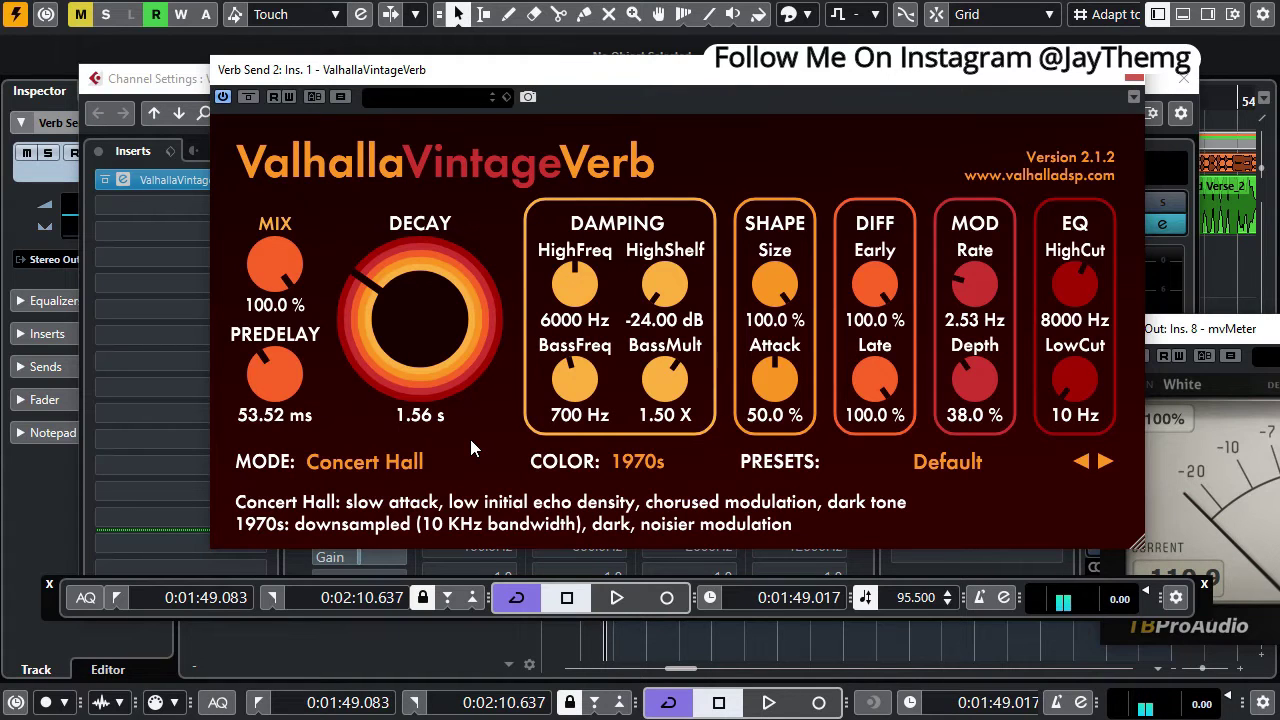
# Switch to Calculator and double the current decay-time result twice for a longer decay
pyautogui.hotkey('alt', 'Tab')
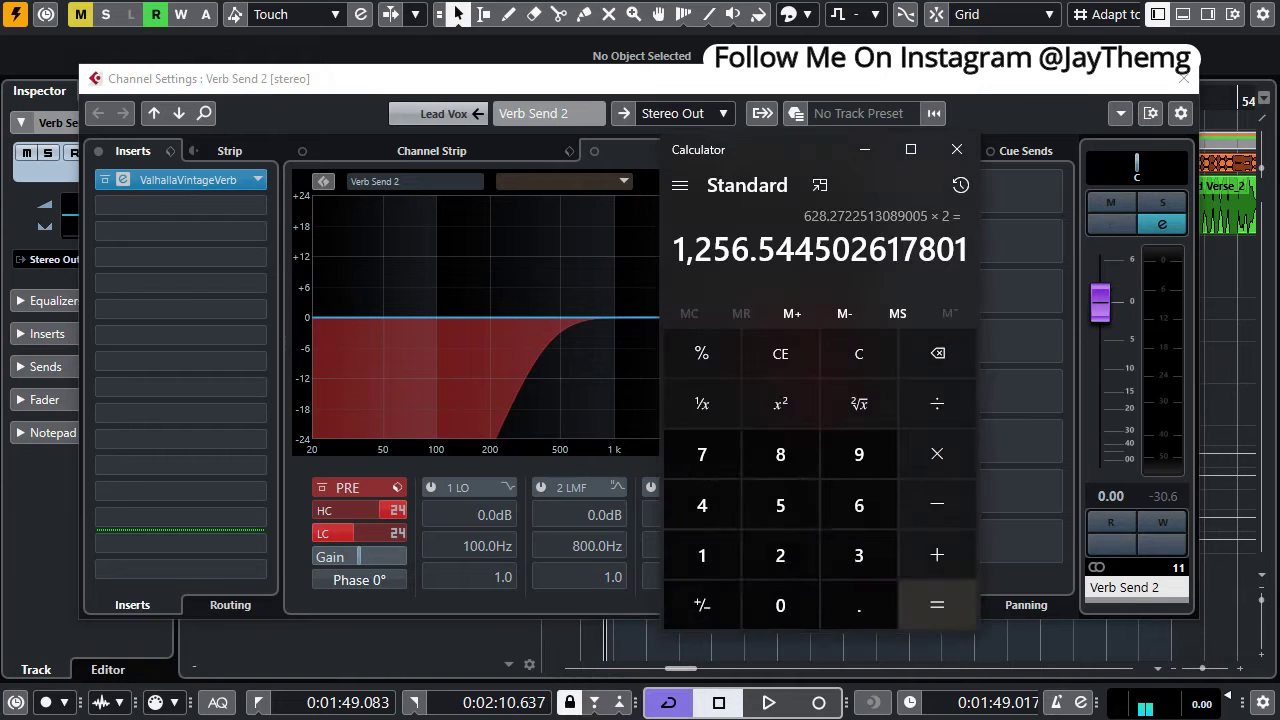
pyautogui.click(937, 458)
pyautogui.click(785, 560)
pyautogui.click(937, 605)
pyautogui.click(934, 452)
pyautogui.click(786, 558)
pyautogui.click(934, 610)
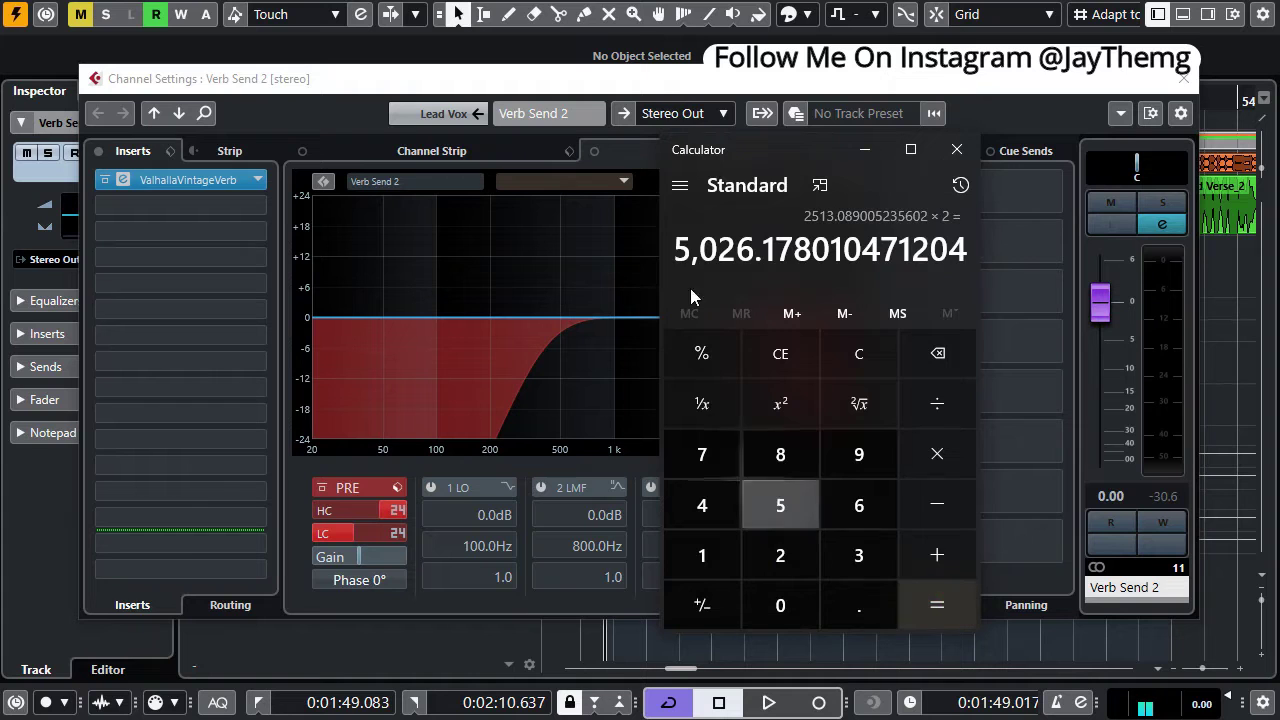
# Return to Cubase and set the ValhallaVintageVerb decay to 5.03 s
pyautogui.click(388, 116)
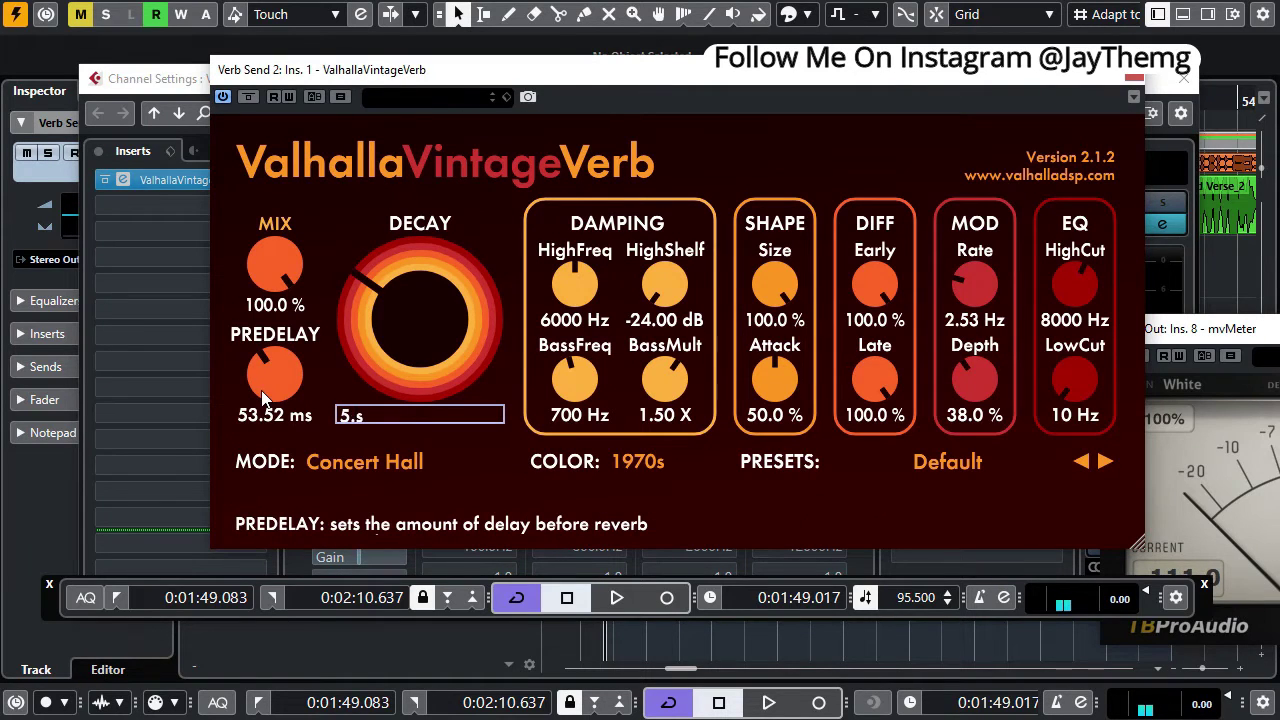
pyautogui.press('Return')
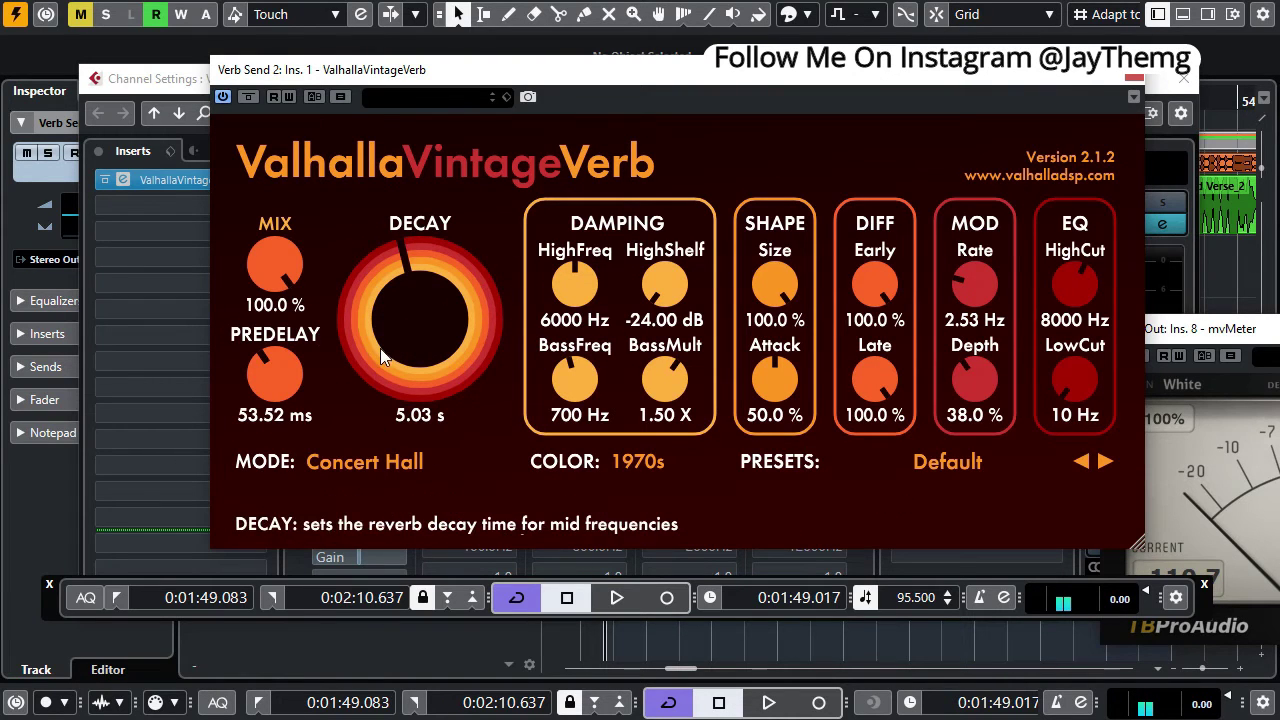
# Audition the vocal loop with the longer ValhallaVintageVerb decay
pyautogui.press('space')
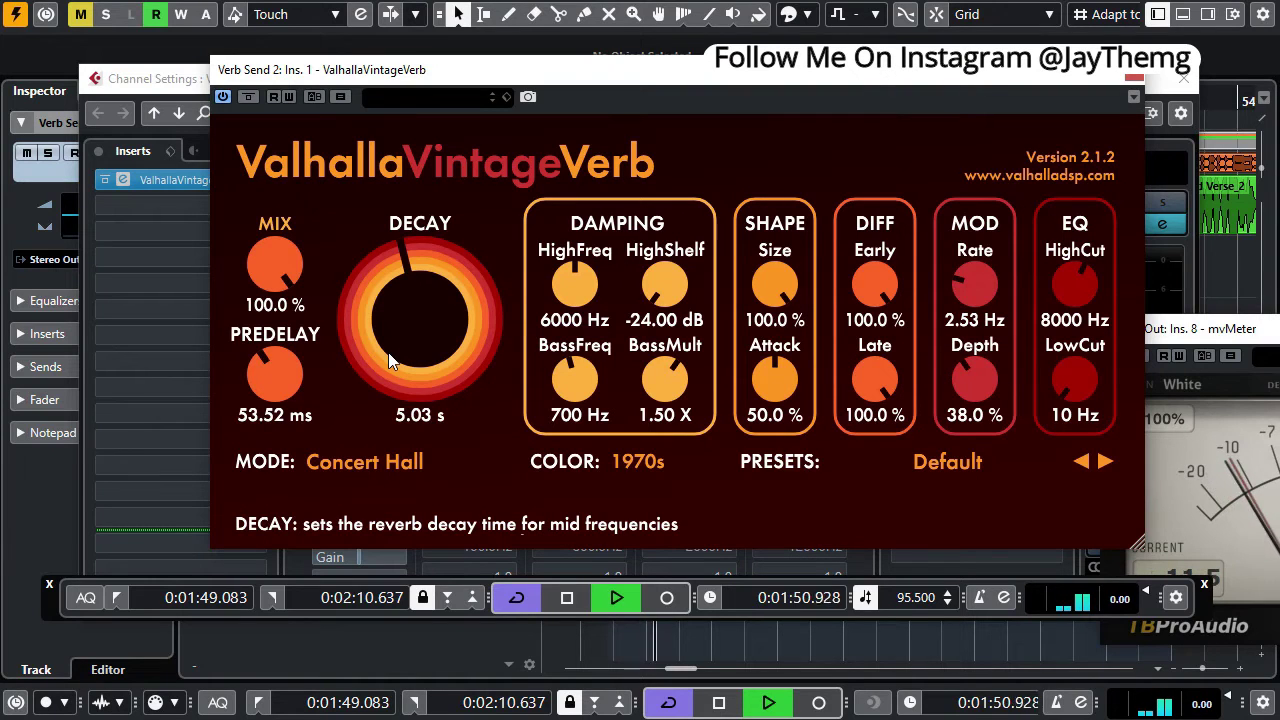
pyautogui.press('space')
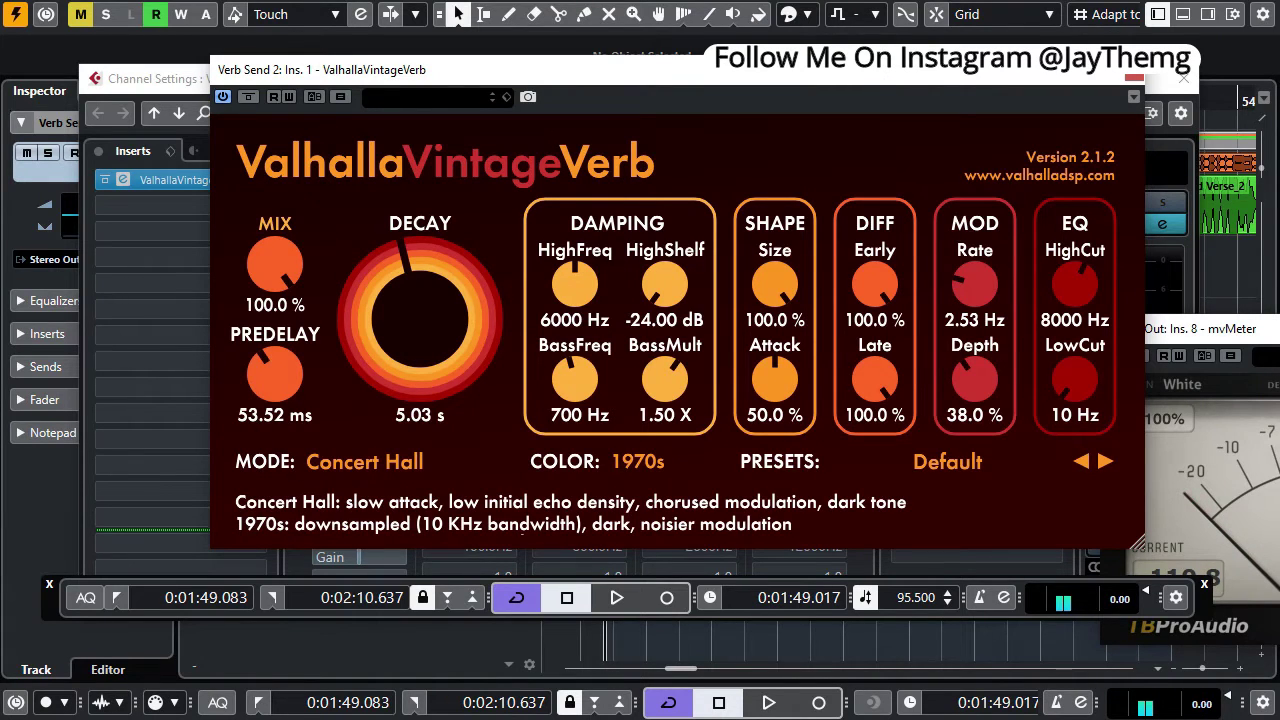
# Switch to Calculator and divide the current decay-time result by 4 four times in a row to get a short pre-delay time
pyautogui.hotkey('alt', 'Tab')
pyautogui.moveTo(793, 153); pyautogui.dragTo(594, 101)
pyautogui.click(741, 354)
pyautogui.click(508, 460)
pyautogui.click(743, 352)
pyautogui.click(515, 456)
pyautogui.click(742, 553)
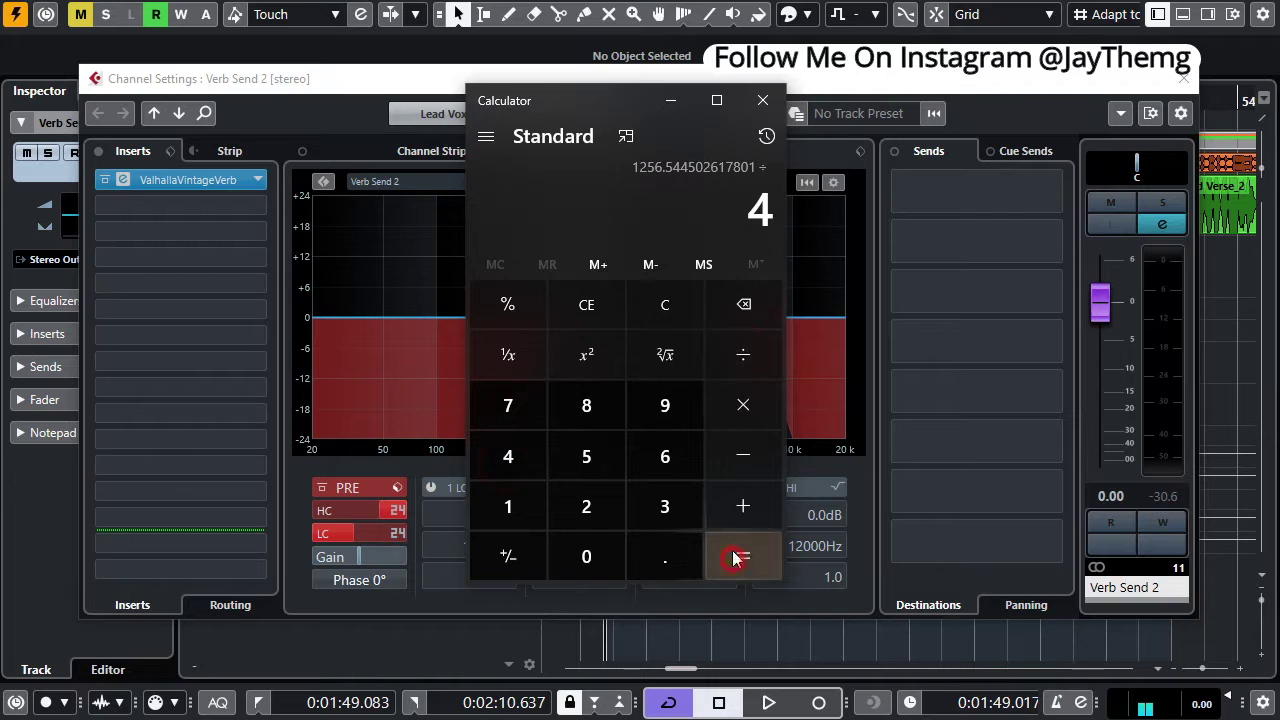
pyautogui.click(748, 358)
pyautogui.click(512, 457)
pyautogui.click(737, 556)
pyautogui.click(743, 360)
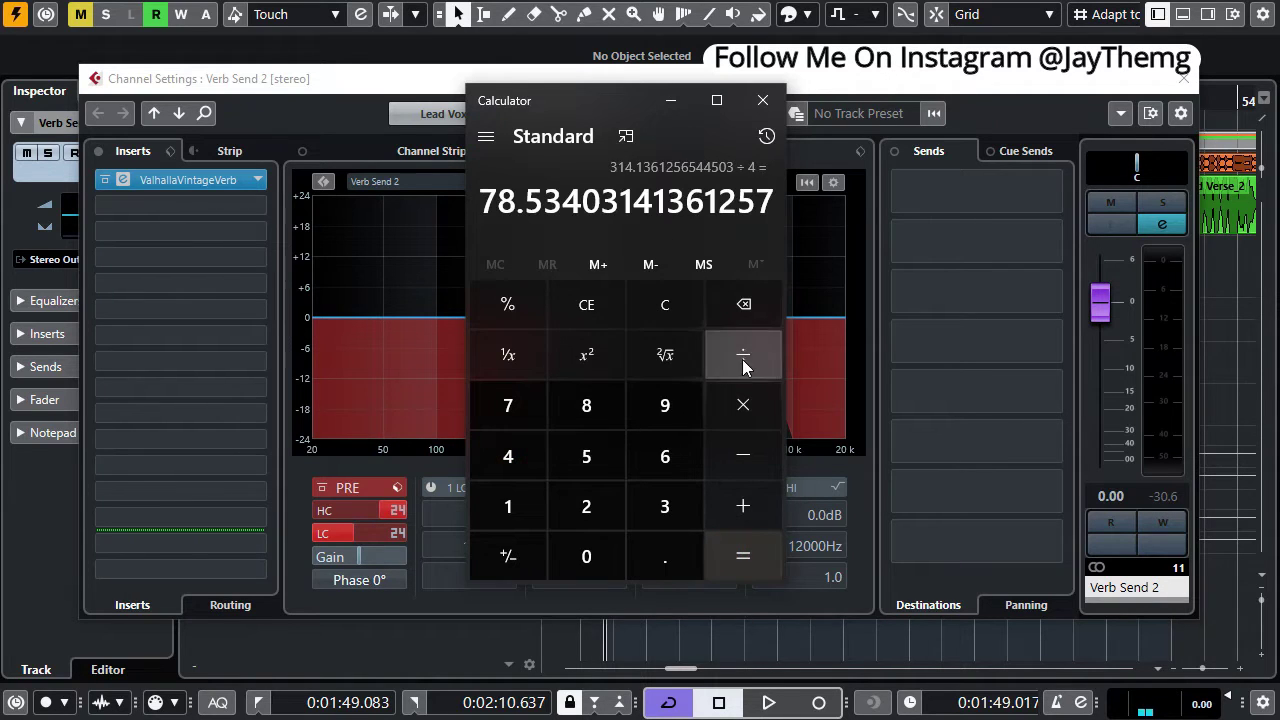
pyautogui.click(508, 457)
pyautogui.click(745, 565)
pyautogui.moveTo(601, 103); pyautogui.dragTo(589, 177)
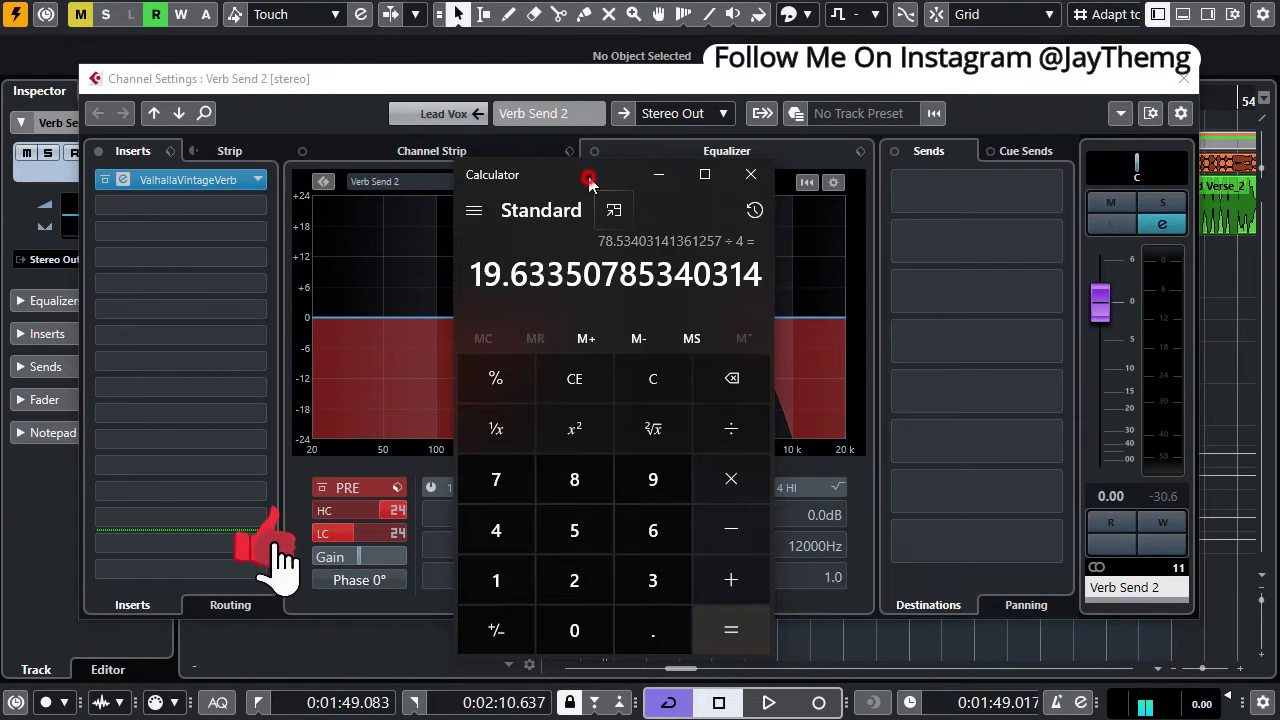
pyautogui.moveTo(589, 177); pyautogui.dragTo(589, 121)
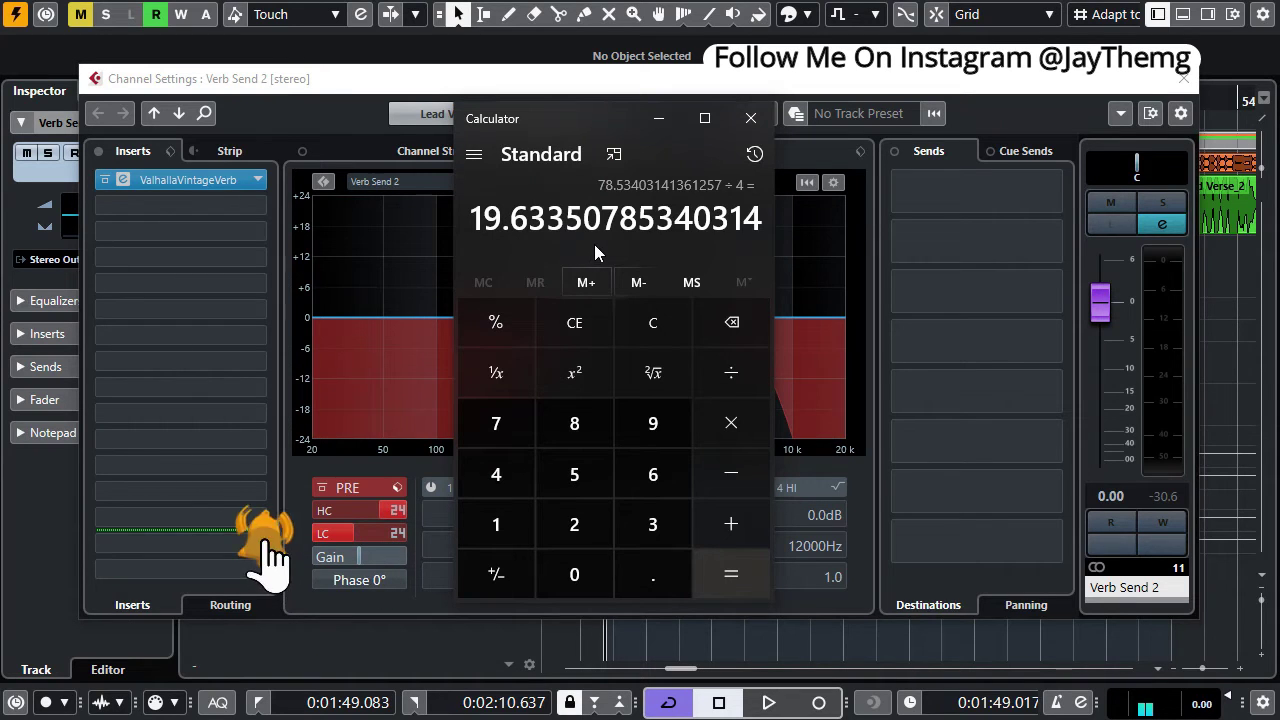
# Return to ValhallaVintageVerb in Cubase, set its predelay to 20 ms and audition the vocal loop
pyautogui.click(204, 178)
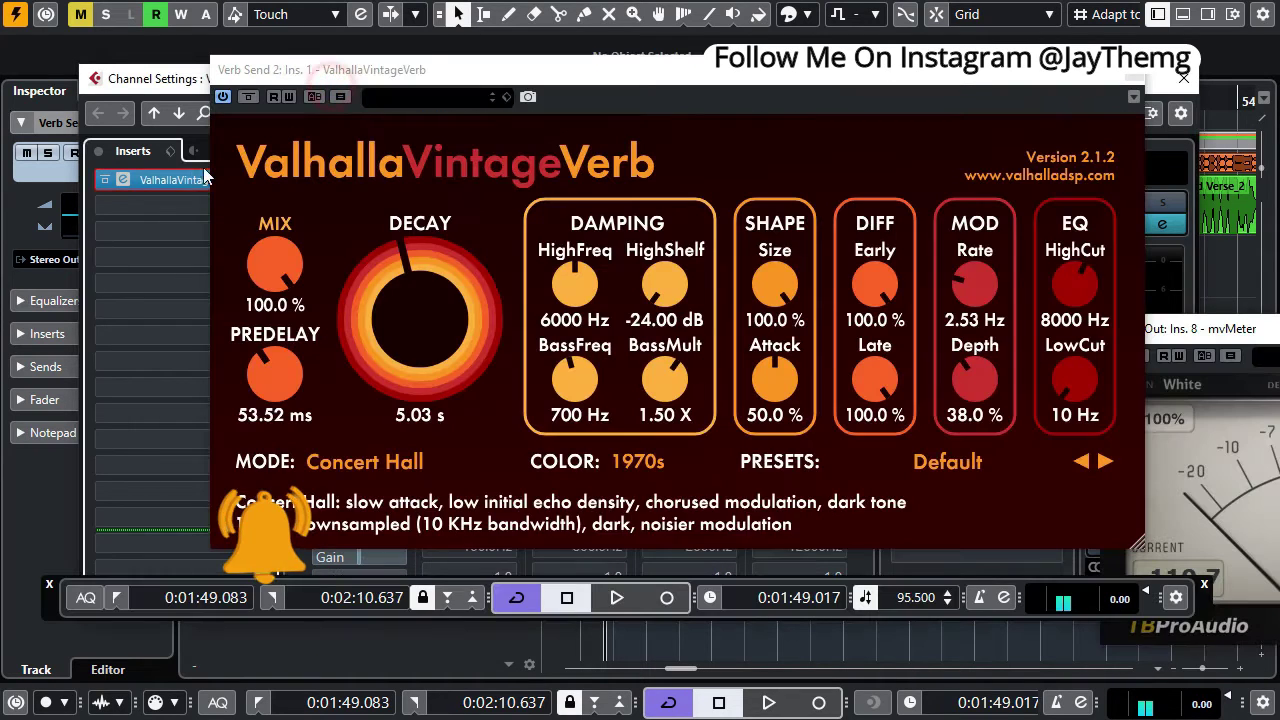
pyautogui.click(271, 415)
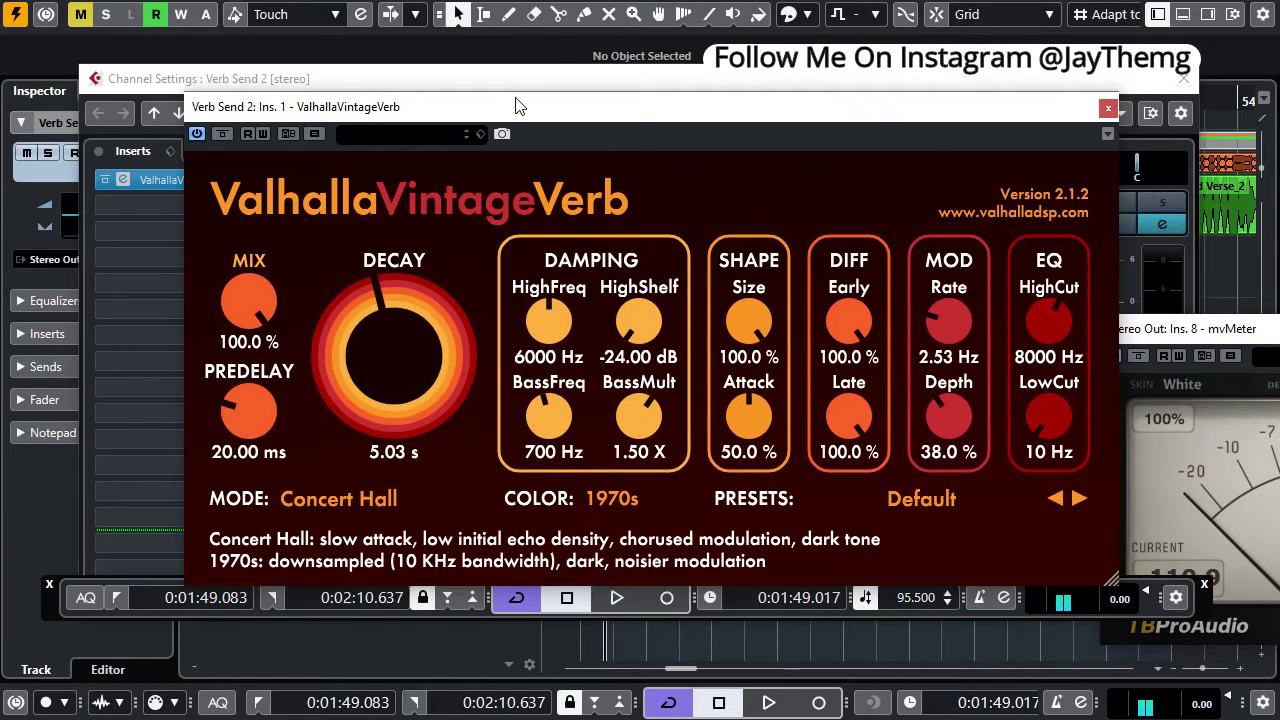
pyautogui.press('space')
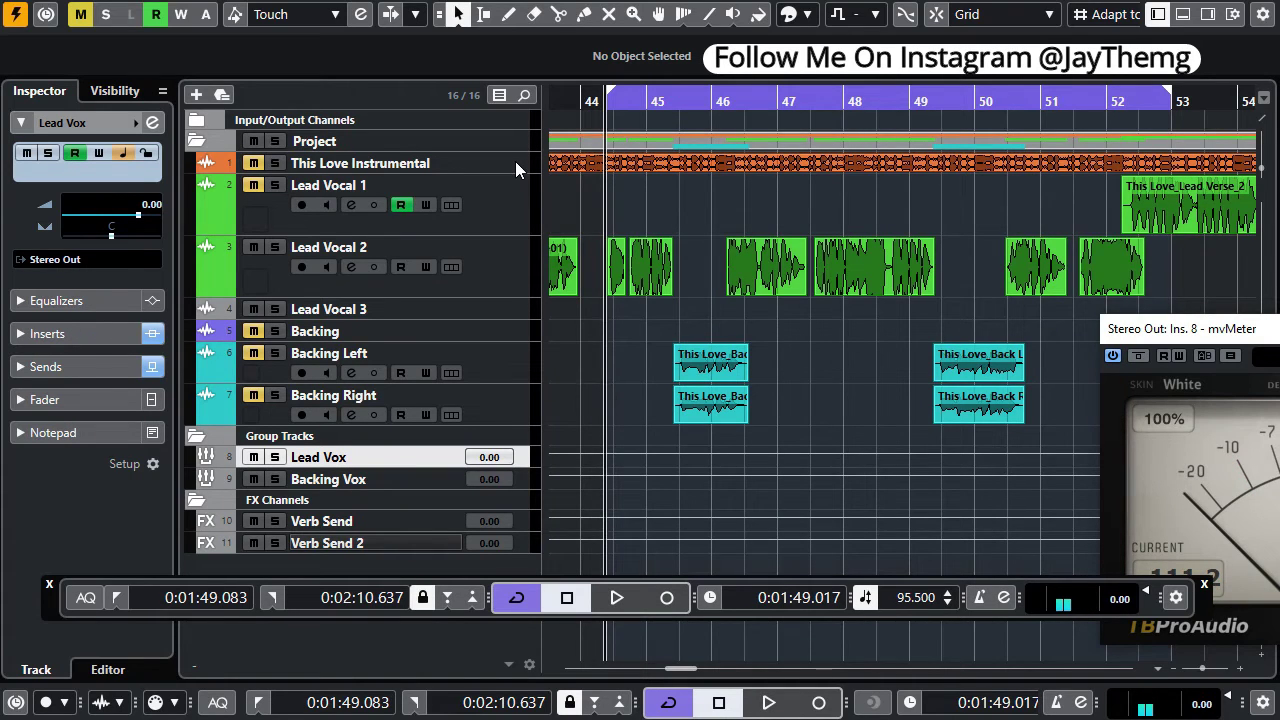
# Unmute the This Love Instrumental track and play the loop to hear the vocal reverb in the mix
pyautogui.click(254, 163)
pyautogui.press('space')
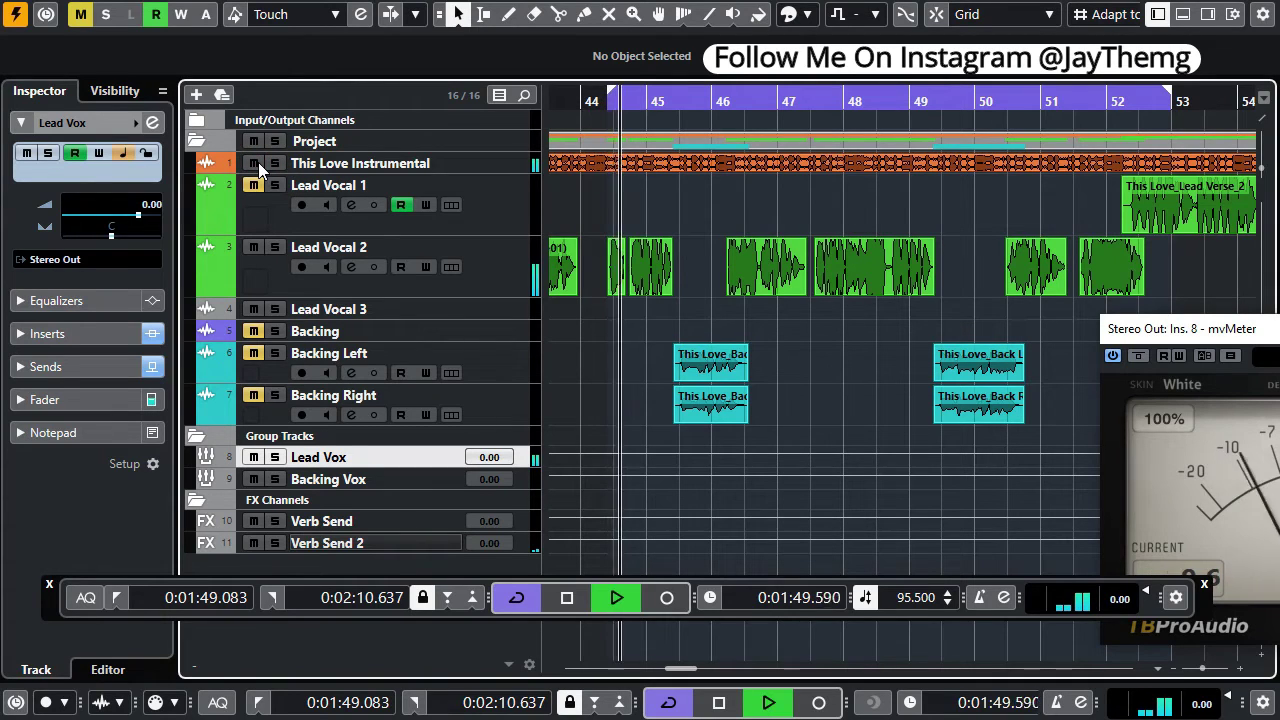